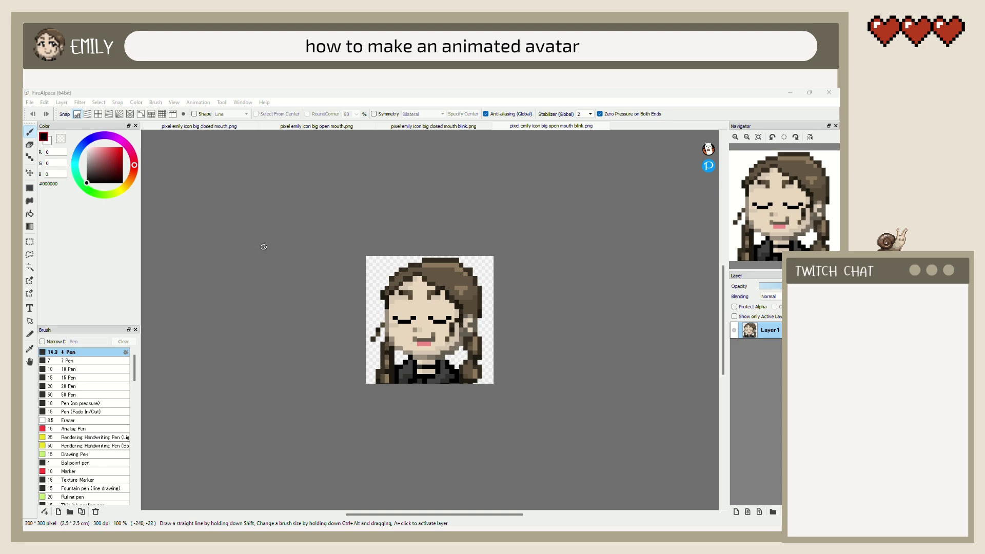
Step: View the four avatar images in turn: closed mouth, open mouth, closed mouth blink and open mouth blink
{"action": "left_click", "coordinate": [180, 128]}
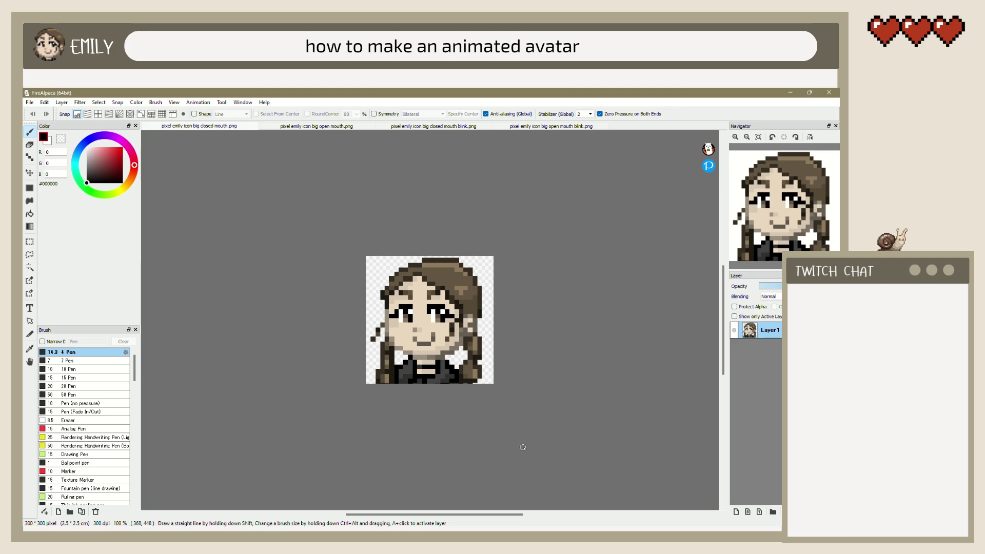
{"action": "left_click", "coordinate": [319, 128]}
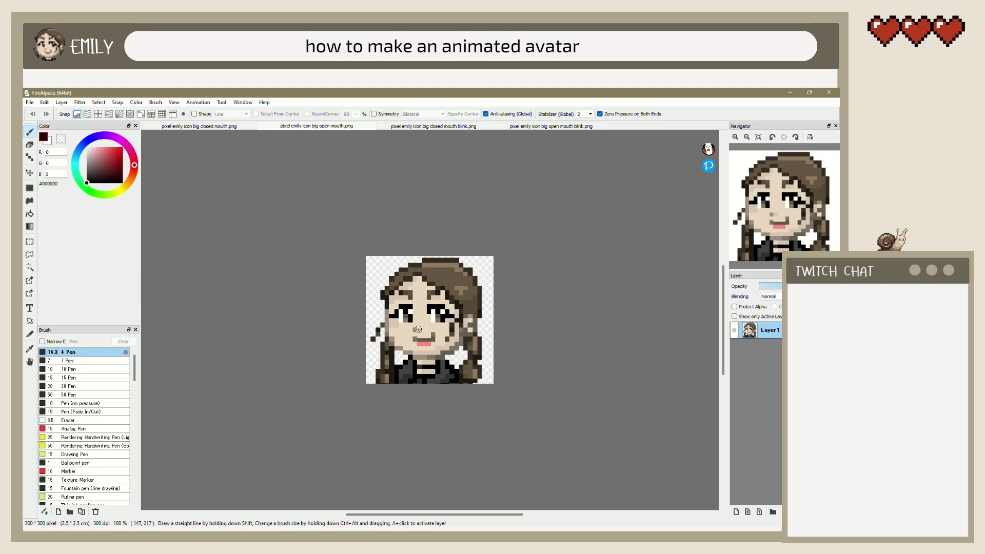
{"action": "left_click", "coordinate": [447, 126]}
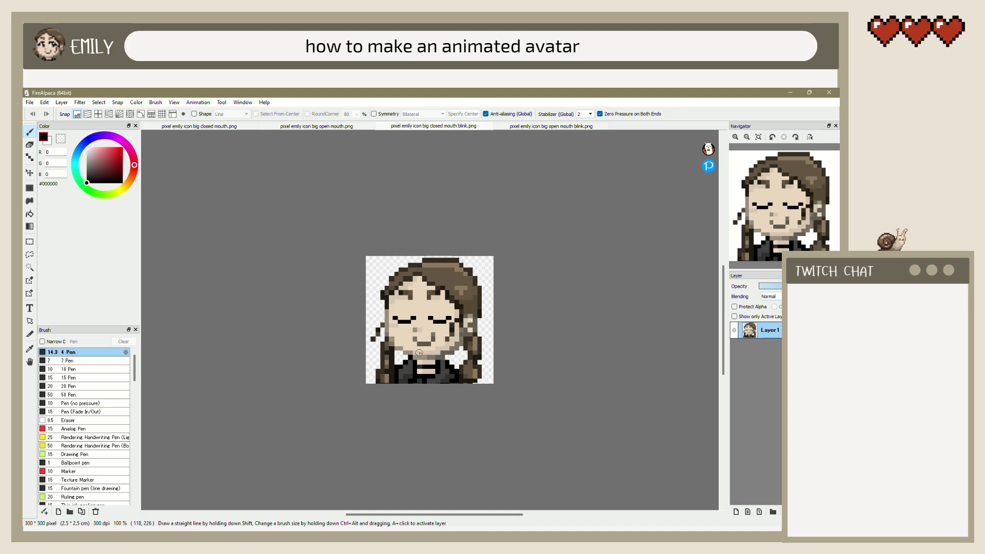
{"action": "left_click", "coordinate": [528, 127]}
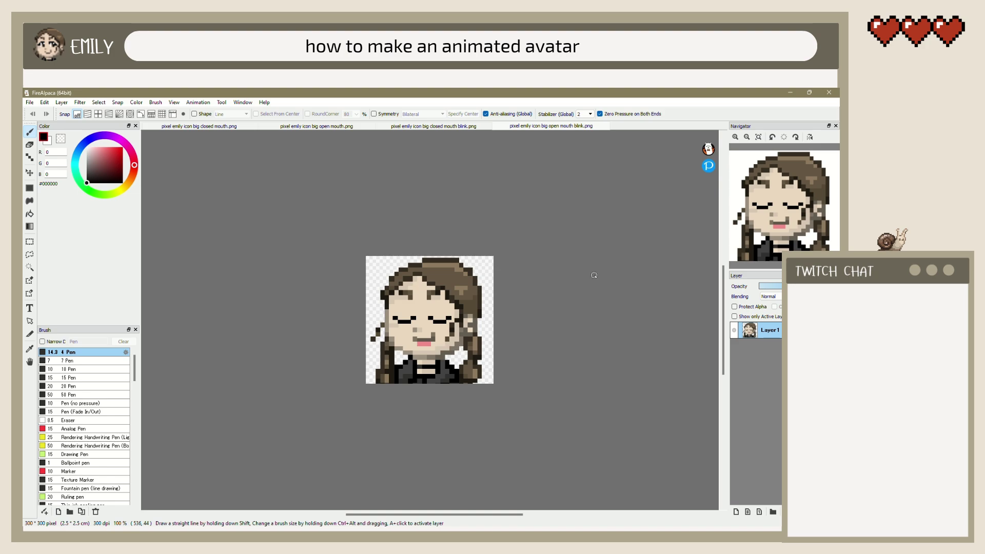
{"action": "left_click", "coordinate": [199, 126]}
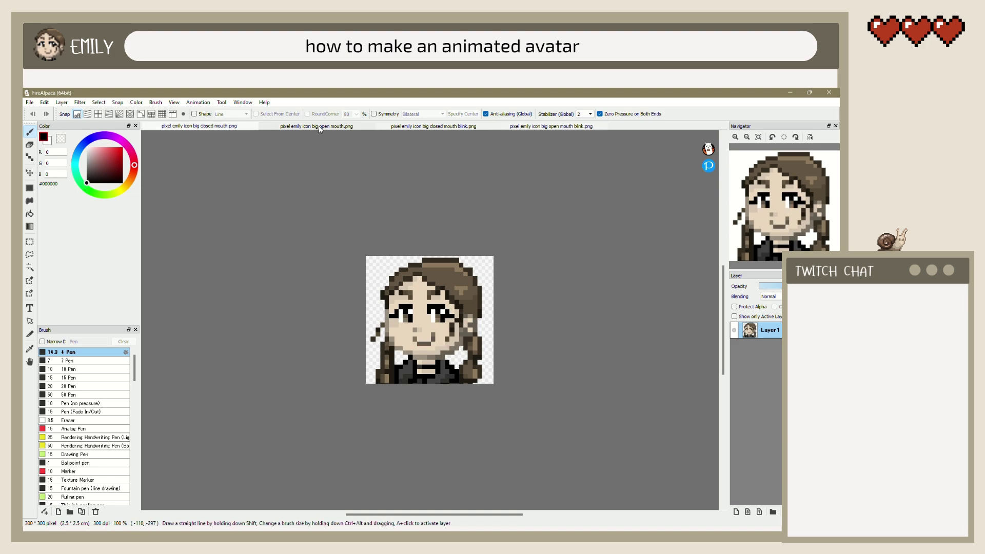
{"action": "left_click", "coordinate": [318, 126]}
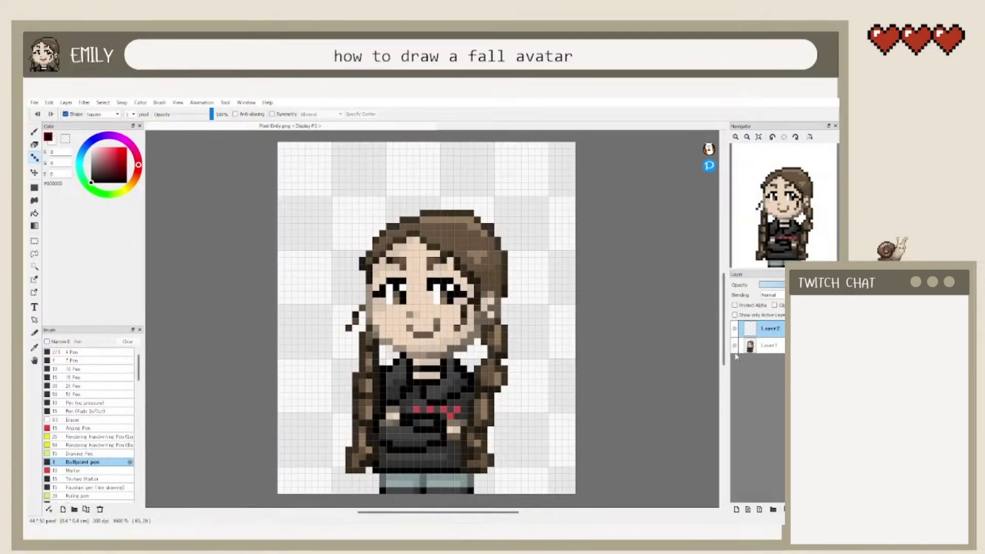
Step: Draw the outline of a beret in black over the top of the avatar's head on Layer2
{"action": "left_click", "coordinate": [122, 353]}
{"action": "left_click_drag", "start_coordinate": [336, 241], "coordinate": [313, 200]}
{"action": "key", "text": "ctrl+z"}
{"action": "left_click_drag", "start_coordinate": [368, 239], "coordinate": [511, 281]}
{"action": "mouse_move", "coordinate": [369, 233]}
{"action": "left_mouse_down"}
{"action": "mouse_move", "coordinate": [503, 267]}
{"action": "mouse_move", "coordinate": [504, 307]}
{"action": "left_mouse_up"}
{"action": "left_click", "coordinate": [74, 419]}
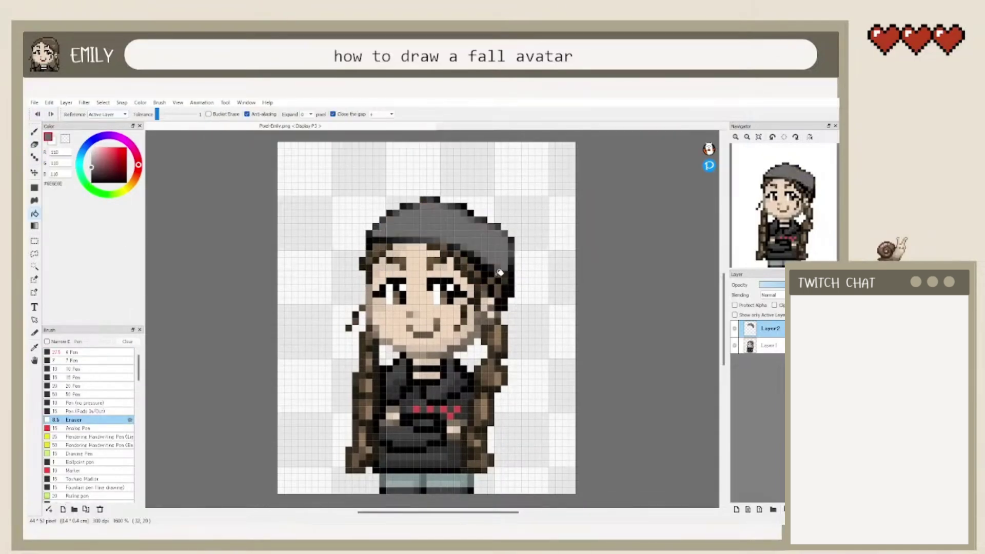
{"action": "left_click", "coordinate": [34, 132]}
{"action": "left_click", "coordinate": [34, 157]}
{"action": "left_click_drag", "start_coordinate": [522, 240], "coordinate": [539, 240]}
{"action": "key", "text": "ctrl+z"}
{"action": "left_click_drag", "start_coordinate": [504, 275], "coordinate": [470, 267]}
{"action": "left_click", "coordinate": [37, 114]}
{"action": "left_click", "coordinate": [37, 115]}
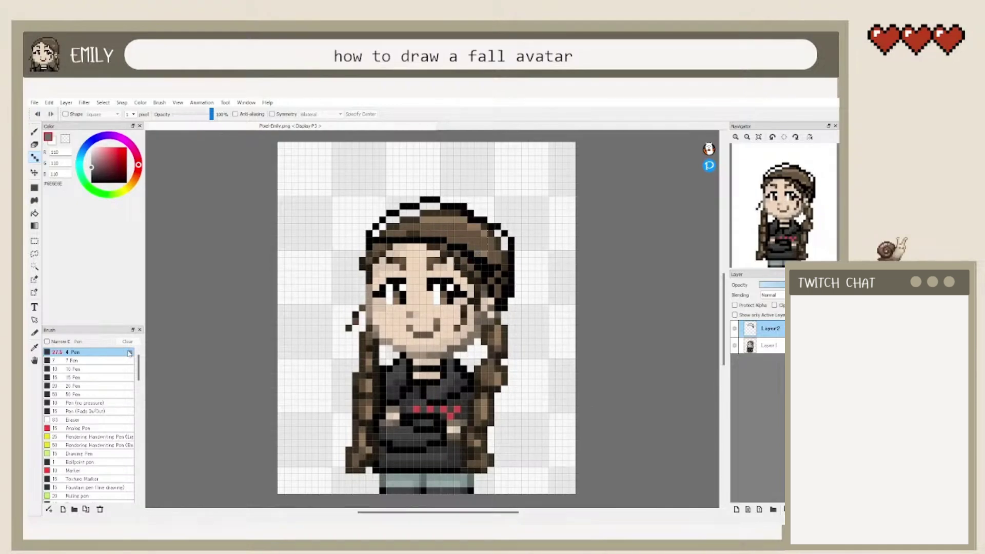
Step: Fill the beret with gray using the 1-pixel Ballpoint pen and add a small black-outlined stem on top
{"action": "left_click", "coordinate": [82, 462]}
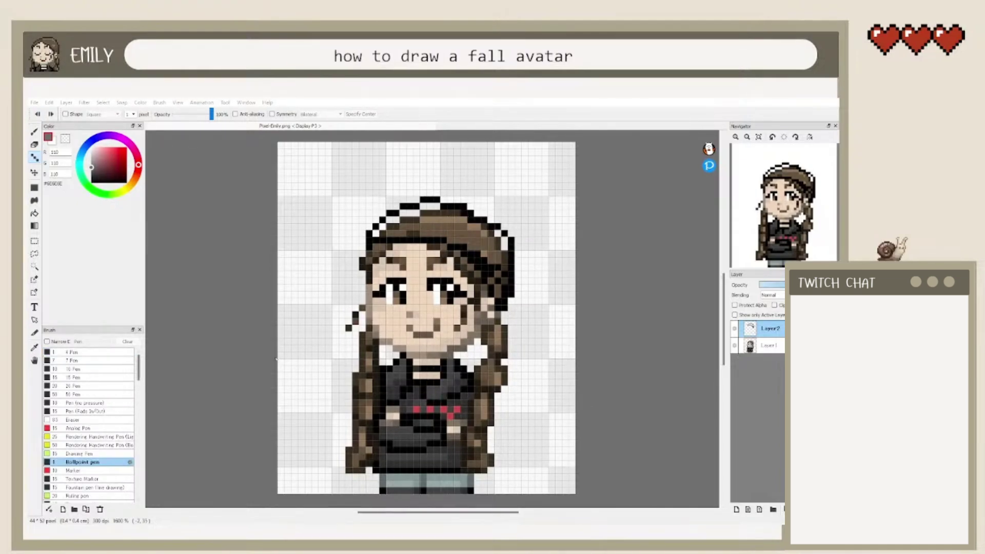
{"action": "mouse_move", "coordinate": [376, 234]}
{"action": "left_mouse_down"}
{"action": "mouse_move", "coordinate": [424, 224]}
{"action": "mouse_move", "coordinate": [483, 257]}
{"action": "left_mouse_up"}
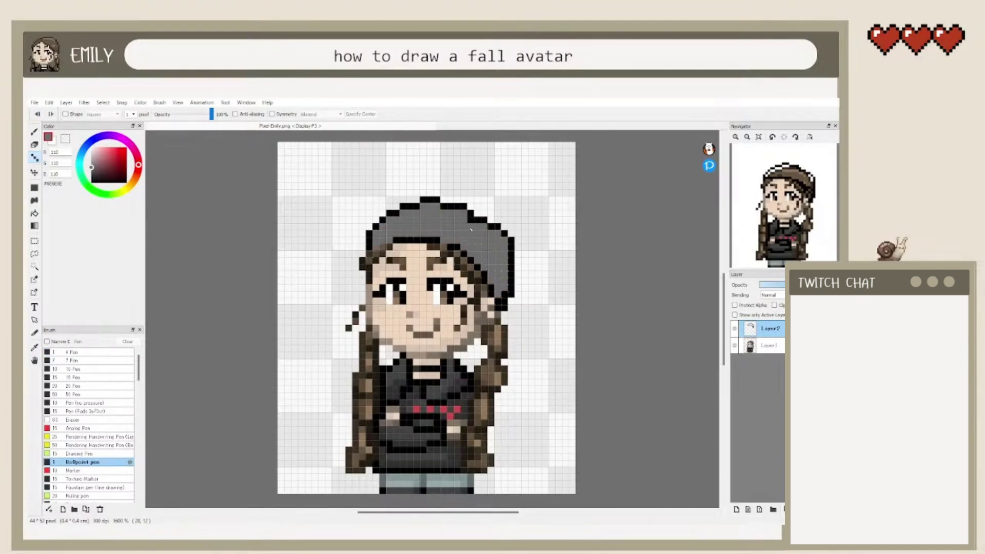
{"action": "right_click", "coordinate": [437, 239]}
{"action": "left_click_drag", "start_coordinate": [363, 261], "coordinate": [390, 240]}
{"action": "left_click_drag", "start_coordinate": [456, 200], "coordinate": [476, 213]}
{"action": "right_click", "coordinate": [465, 220]}
{"action": "key", "text": "b"}
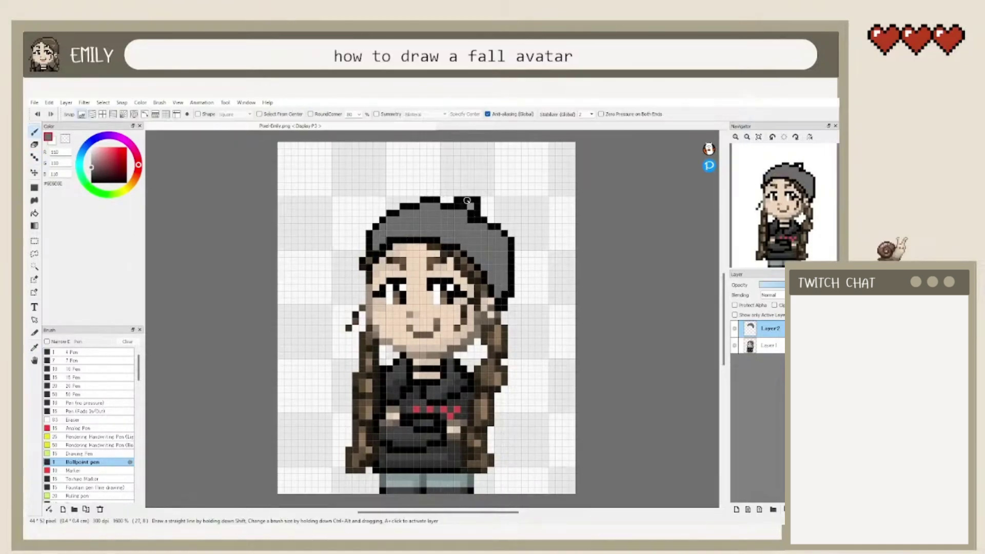
Step: Rework the beret's front brim so its black outline extends lower over the hair on the left
{"action": "left_click_drag", "start_coordinate": [389, 240], "coordinate": [409, 240]}
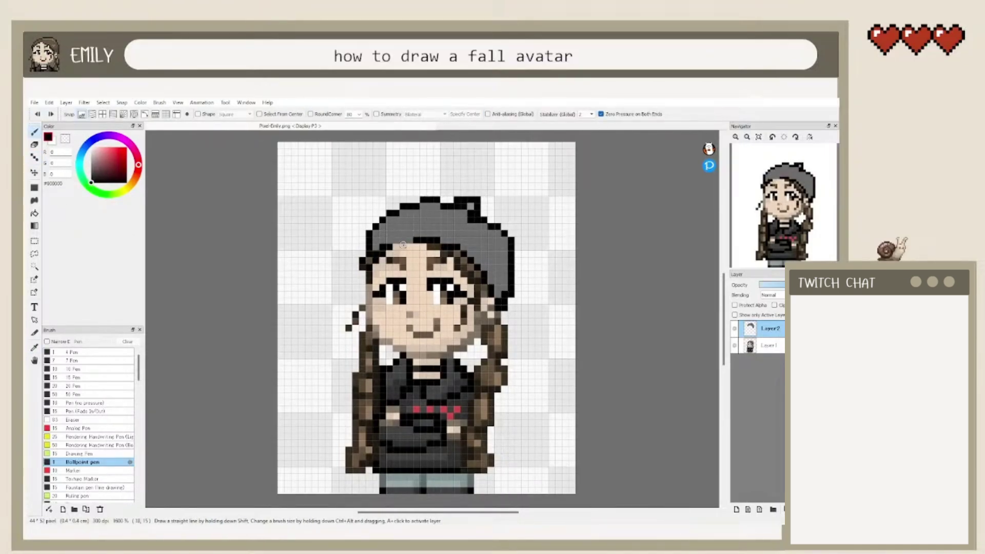
{"action": "right_click", "coordinate": [363, 260]}
{"action": "left_click_drag", "start_coordinate": [383, 240], "coordinate": [362, 254]}
{"action": "right_click", "coordinate": [380, 241]}
{"action": "left_click", "coordinate": [34, 157]}
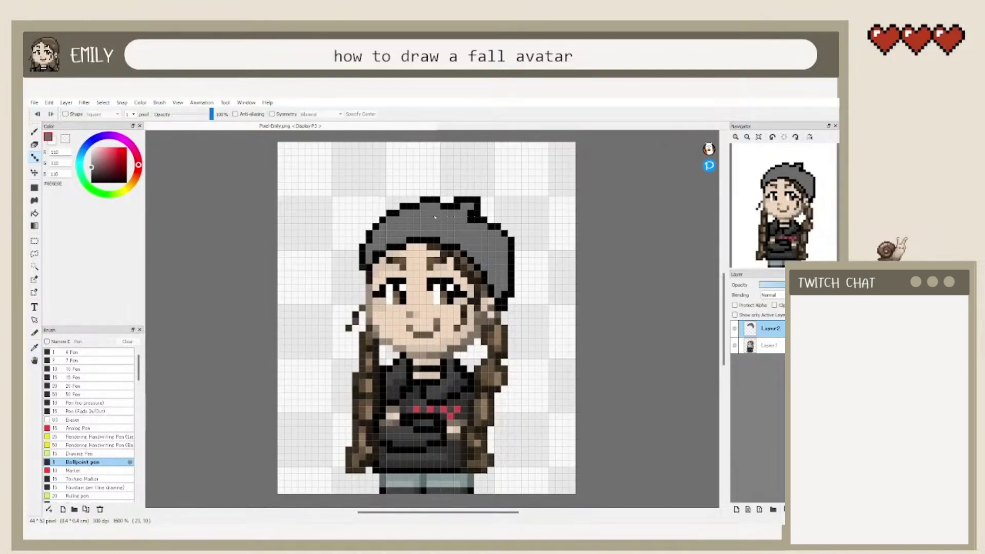
Step: Shade the beret's back edge, front end and stem with a dark gray sampled from the avatar's top
{"action": "right_click", "coordinate": [398, 377]}
{"action": "left_click_drag", "start_coordinate": [465, 248], "coordinate": [508, 254]}
{"action": "left_click_drag", "start_coordinate": [505, 261], "coordinate": [491, 295]}
{"action": "left_click_drag", "start_coordinate": [369, 250], "coordinate": [362, 261]}
{"action": "left_click", "coordinate": [470, 207]}
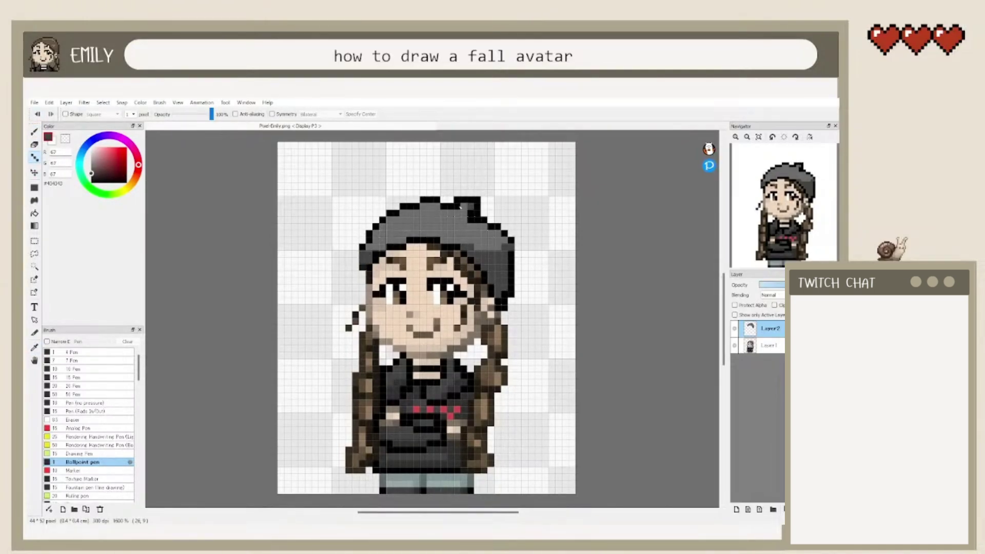
Step: Fill the beret's main area with the dark gray and shade its back and front ends in a darker tone
{"action": "left_click", "coordinate": [34, 213]}
{"action": "left_click", "coordinate": [441, 222]}
{"action": "left_click", "coordinate": [91, 178]}
{"action": "left_click", "coordinate": [34, 158]}
{"action": "mouse_move", "coordinate": [464, 243]}
{"action": "left_mouse_down"}
{"action": "mouse_move", "coordinate": [506, 254]}
{"action": "mouse_move", "coordinate": [500, 295]}
{"action": "left_mouse_up"}
{"action": "left_click", "coordinate": [377, 240]}
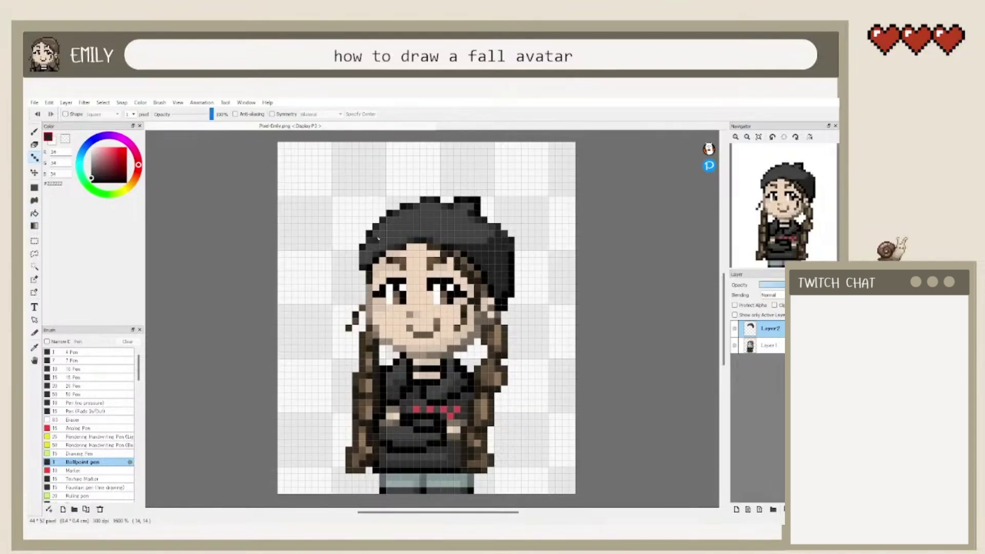
Step: Recolor the beret's back and front shading with a slightly different dark gray using the bucket fill
{"action": "left_click", "coordinate": [90, 177]}
{"action": "key", "text": "g"}
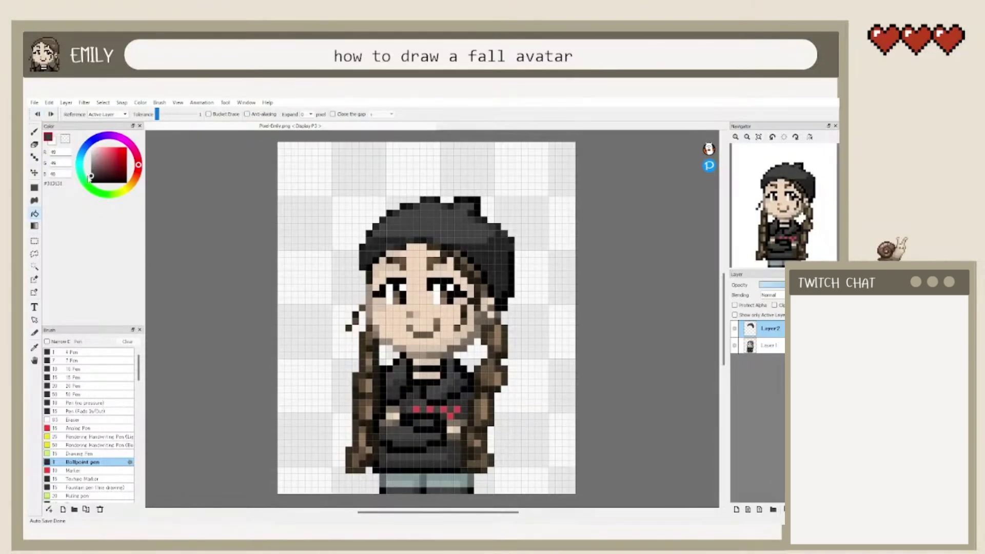
{"action": "left_click", "coordinate": [490, 259]}
{"action": "left_click", "coordinate": [371, 249]}
Step: Erase the beret's overhanging lower ends and refine its back edge and stem with near-black pixels
{"action": "key", "text": "e"}
{"action": "left_click", "coordinate": [505, 308]}
{"action": "left_click", "coordinate": [336, 254]}
{"action": "left_click", "coordinate": [34, 157]}
{"action": "left_click", "coordinate": [91, 182]}
{"action": "mouse_move", "coordinate": [482, 261]}
{"action": "left_mouse_down"}
{"action": "mouse_move", "coordinate": [504, 281]}
{"action": "mouse_move", "coordinate": [456, 204]}
{"action": "left_mouse_up"}
{"action": "key", "text": "i"}
{"action": "left_click", "coordinate": [461, 222]}
Step: Erase the old black top's collar and shoulder edges on Layer1
{"action": "left_click", "coordinate": [34, 145]}
{"action": "left_click", "coordinate": [768, 345]}
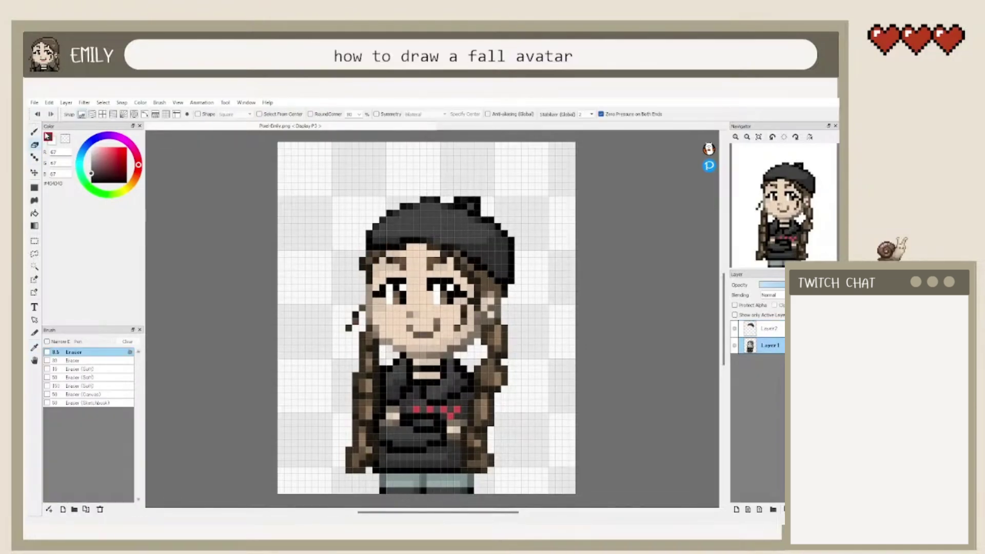
{"action": "left_click_drag", "start_coordinate": [467, 363], "coordinate": [454, 381]}
{"action": "mouse_move", "coordinate": [385, 369]}
{"action": "left_mouse_down"}
{"action": "mouse_move", "coordinate": [396, 381]}
{"action": "mouse_move", "coordinate": [390, 390]}
{"action": "left_mouse_up"}
Step: Add a new layer above the beret layer and paint a solid brown jacket over the black top
{"action": "left_click", "coordinate": [769, 328]}
{"action": "left_click", "coordinate": [736, 509]}
{"action": "left_click", "coordinate": [135, 178]}
{"action": "left_click", "coordinate": [98, 164]}
{"action": "left_click", "coordinate": [106, 163]}
{"action": "left_click", "coordinate": [34, 158]}
{"action": "mouse_move", "coordinate": [450, 368]}
{"action": "left_mouse_down"}
{"action": "mouse_move", "coordinate": [464, 383]}
{"action": "mouse_move", "coordinate": [455, 388]}
{"action": "left_mouse_up"}
{"action": "left_click_drag", "start_coordinate": [430, 423], "coordinate": [386, 440]}
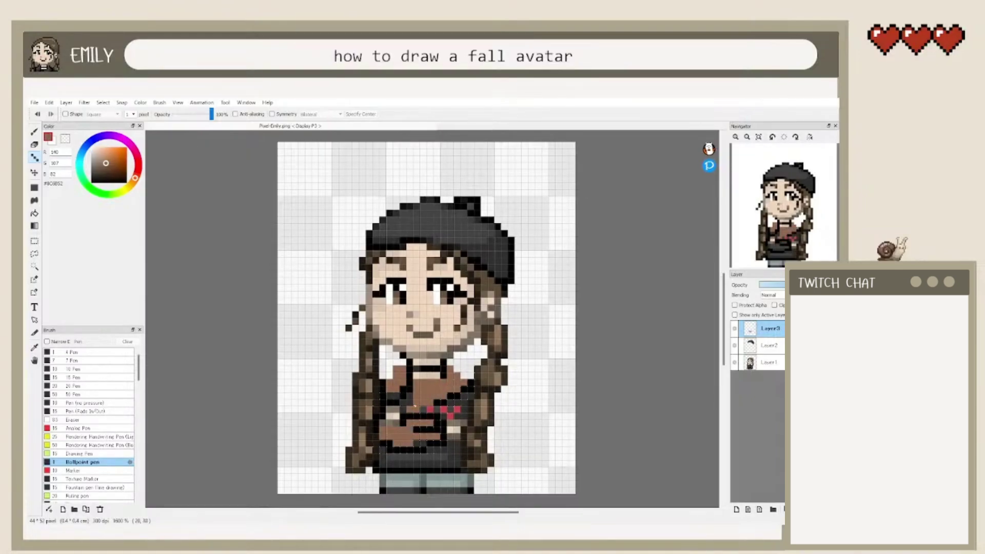
{"action": "mouse_move", "coordinate": [464, 396]}
{"action": "left_mouse_down"}
{"action": "mouse_move", "coordinate": [423, 415]}
{"action": "mouse_move", "coordinate": [410, 451]}
{"action": "left_mouse_up"}
{"action": "left_click_drag", "start_coordinate": [403, 385], "coordinate": [390, 456]}
{"action": "mouse_move", "coordinate": [464, 392]}
{"action": "left_mouse_down"}
{"action": "mouse_move", "coordinate": [456, 436]}
{"action": "mouse_move", "coordinate": [379, 452]}
{"action": "mouse_move", "coordinate": [390, 470]}
{"action": "left_mouse_up"}
Step: Erase the stray brown pixels at both corners of the jacket's neckline
{"action": "key", "text": "e"}
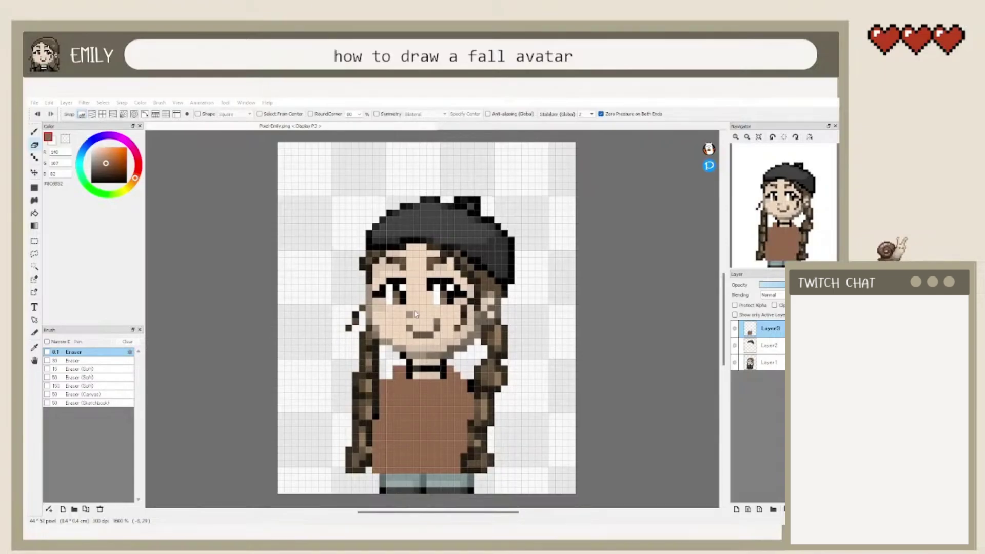
{"action": "left_click", "coordinate": [396, 369]}
{"action": "left_click", "coordinate": [454, 369]}
Step: Draw the jacket's neckline, center opening, buttons and two pockets in a darker brown
{"action": "left_click", "coordinate": [35, 158]}
{"action": "left_click", "coordinate": [105, 173]}
{"action": "left_click_drag", "start_coordinate": [442, 382], "coordinate": [423, 396]}
{"action": "mouse_move", "coordinate": [416, 402]}
{"action": "left_mouse_down"}
{"action": "mouse_move", "coordinate": [402, 382]}
{"action": "mouse_move", "coordinate": [423, 470]}
{"action": "mouse_move", "coordinate": [443, 443]}
{"action": "mouse_move", "coordinate": [457, 463]}
{"action": "left_mouse_up"}
{"action": "key", "text": "ctrl+z"}
{"action": "left_click", "coordinate": [409, 416]}
{"action": "left_click", "coordinate": [410, 436]}
{"action": "left_click", "coordinate": [409, 457]}
{"action": "left_click_drag", "start_coordinate": [396, 443], "coordinate": [403, 449]}
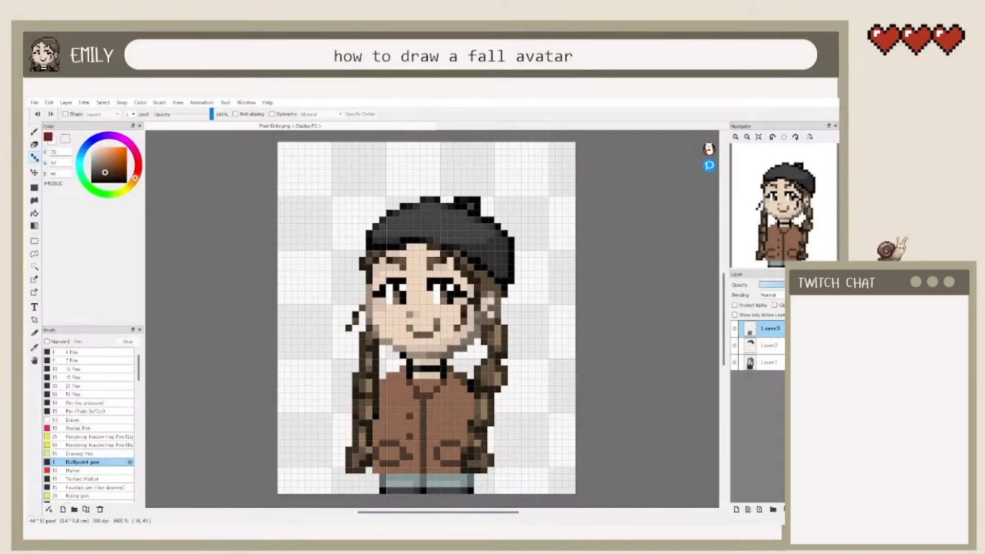
Step: Draw dark brown cuff outlines around the lower ends of both braids
{"action": "key", "text": "b"}
{"action": "left_click_drag", "start_coordinate": [457, 430], "coordinate": [495, 439]}
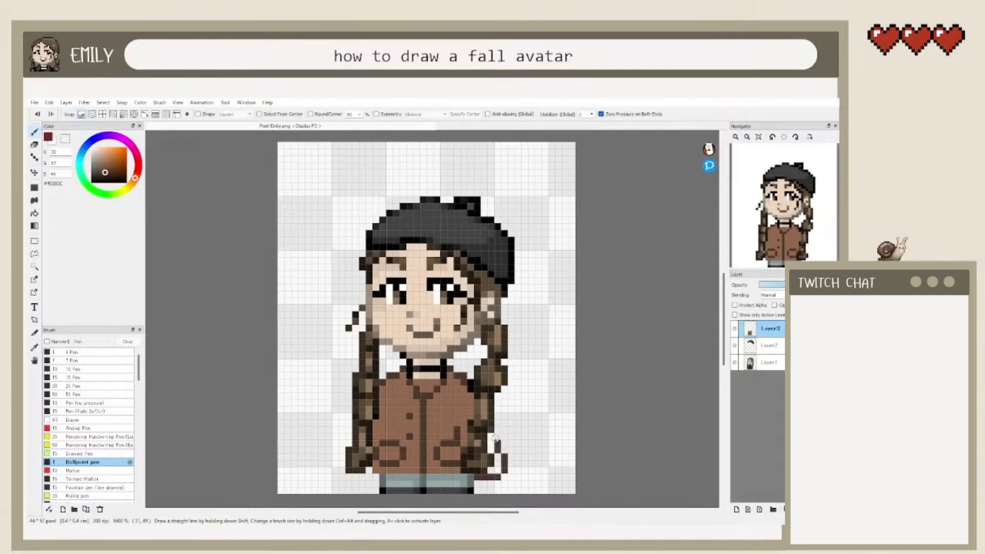
{"action": "left_click_drag", "start_coordinate": [376, 476], "coordinate": [355, 475]}
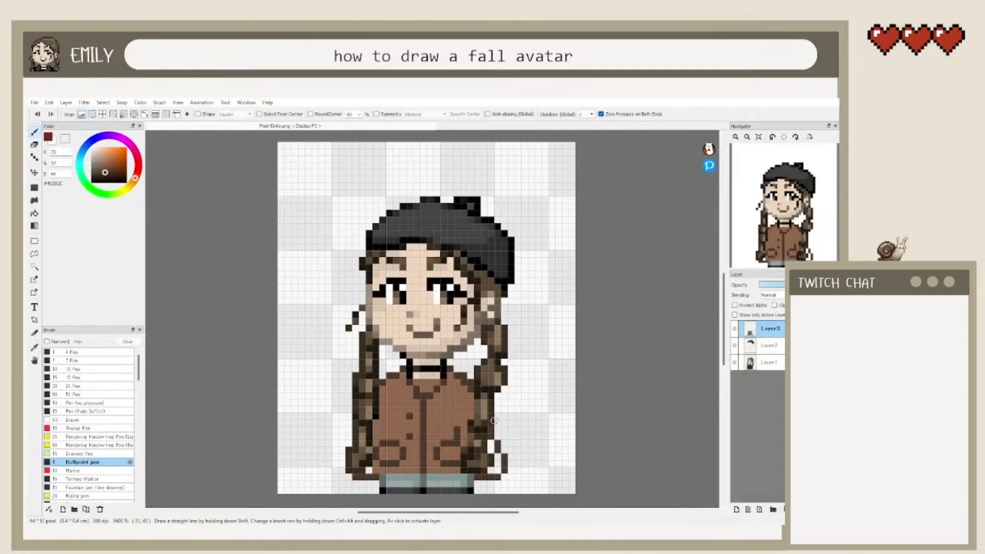
Step: Shade the pockets, center opening and right shoulder line of the jacket with a deeper brown
{"action": "left_click", "coordinate": [104, 178]}
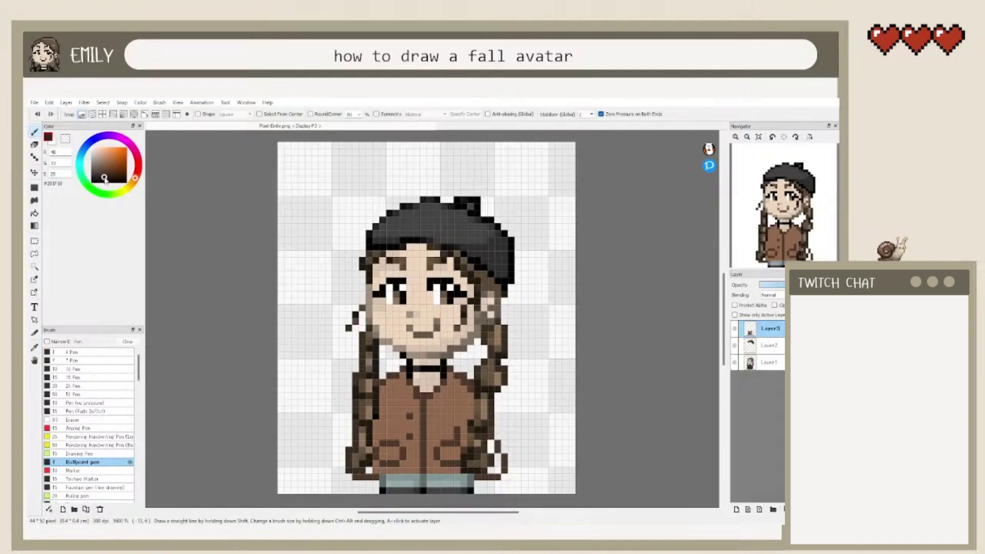
{"action": "left_click", "coordinate": [103, 176]}
{"action": "mouse_move", "coordinate": [379, 460]}
{"action": "left_mouse_down"}
{"action": "mouse_move", "coordinate": [458, 463]}
{"action": "mouse_move", "coordinate": [423, 456]}
{"action": "left_mouse_up"}
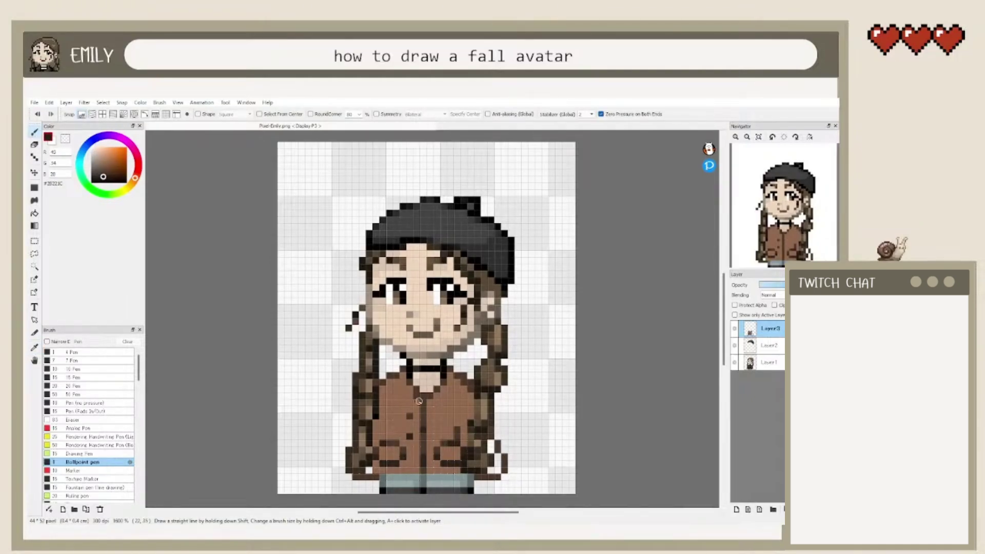
{"action": "mouse_move", "coordinate": [450, 369]}
{"action": "left_mouse_down"}
{"action": "mouse_move", "coordinate": [470, 389]}
{"action": "mouse_move", "coordinate": [477, 422]}
{"action": "left_mouse_up"}
Step: Draw the dark inner sleeve lines on the jacket and fill both cuffs with brown
{"action": "right_click", "coordinate": [480, 460]}
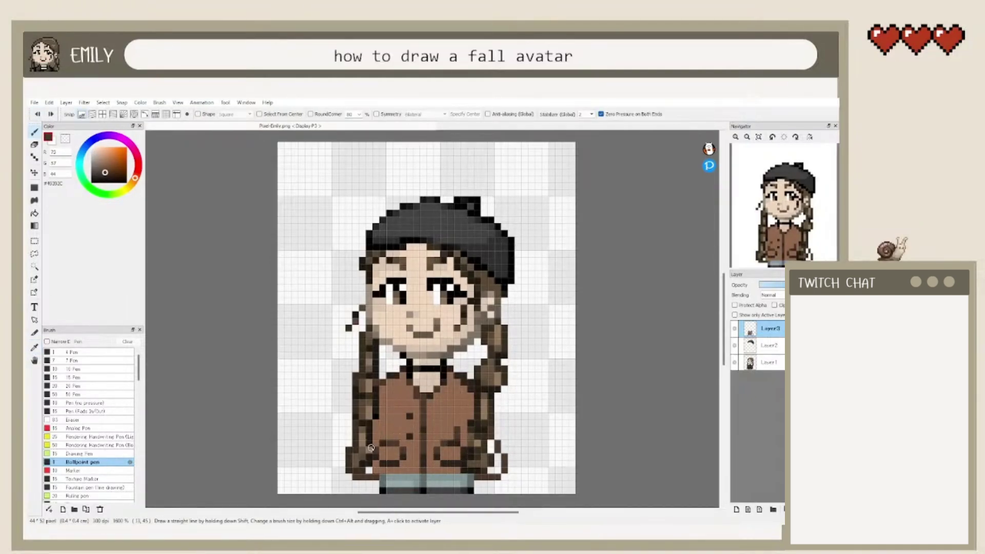
{"action": "left_click_drag", "start_coordinate": [383, 445], "coordinate": [383, 421]}
{"action": "left_click", "coordinate": [457, 423]}
{"action": "right_click", "coordinate": [448, 427]}
{"action": "left_click", "coordinate": [369, 470]}
{"action": "left_click_drag", "start_coordinate": [497, 445], "coordinate": [497, 473]}
Step: Paint skin-toned hands below both cuffs and outline them with a darker brown skin shade
{"action": "right_click", "coordinate": [427, 382]}
{"action": "left_click_drag", "start_coordinate": [363, 483], "coordinate": [376, 483]}
{"action": "left_click_drag", "start_coordinate": [478, 483], "coordinate": [497, 482]}
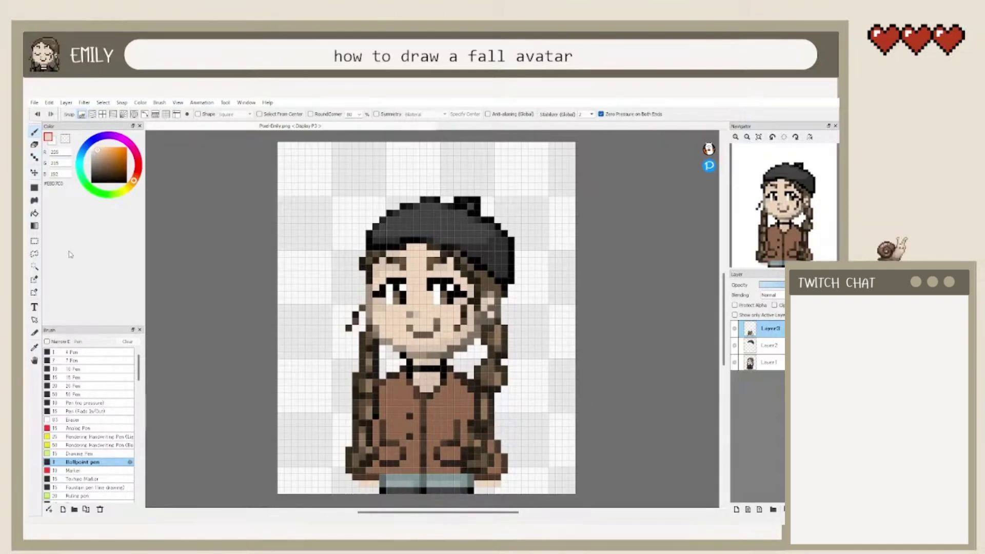
{"action": "left_click", "coordinate": [35, 348]}
{"action": "left_click", "coordinate": [481, 317]}
{"action": "left_click", "coordinate": [34, 131]}
{"action": "left_click_drag", "start_coordinate": [356, 483], "coordinate": [376, 491]}
{"action": "left_click_drag", "start_coordinate": [497, 483], "coordinate": [478, 491]}
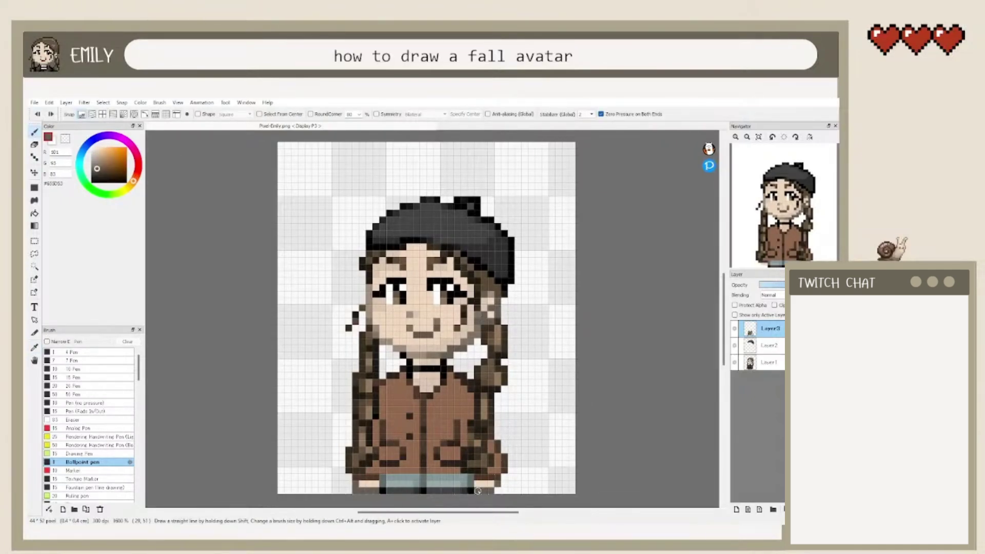
Step: Clean up the pixels around both hands and paint a dark brown hem along the jacket's bottom edge
{"action": "key", "text": "e"}
{"action": "left_click", "coordinate": [356, 490]}
{"action": "key", "text": "b"}
{"action": "right_click", "coordinate": [461, 348]}
{"action": "left_click", "coordinate": [494, 487]}
{"action": "left_click_drag", "start_coordinate": [353, 484], "coordinate": [470, 476]}
Step: Add a new layer and draw a short diagonal brown stick behind the ear, below the beret's back edge
{"action": "key", "text": "i"}
{"action": "left_click", "coordinate": [387, 430]}
{"action": "key", "text": "b"}
{"action": "key", "text": "ctrl+shift+n"}
{"action": "mouse_move", "coordinate": [492, 281]}
{"action": "left_mouse_down"}
{"action": "mouse_move", "coordinate": [531, 267]}
{"action": "mouse_move", "coordinate": [526, 280]}
{"action": "mouse_move", "coordinate": [512, 274]}
{"action": "mouse_move", "coordinate": [531, 262]}
{"action": "mouse_move", "coordinate": [523, 267]}
{"action": "left_mouse_up"}
{"action": "right_click", "coordinate": [494, 268]}
{"action": "right_click", "coordinate": [488, 281]}
Step: Refine the stick behind the ear and color its outer tip with orange and purple pixels
{"action": "key", "text": "e"}
{"action": "key", "text": "b"}
{"action": "right_click", "coordinate": [505, 267]}
{"action": "key", "text": "e"}
{"action": "key", "text": "b"}
{"action": "key", "text": "d"}
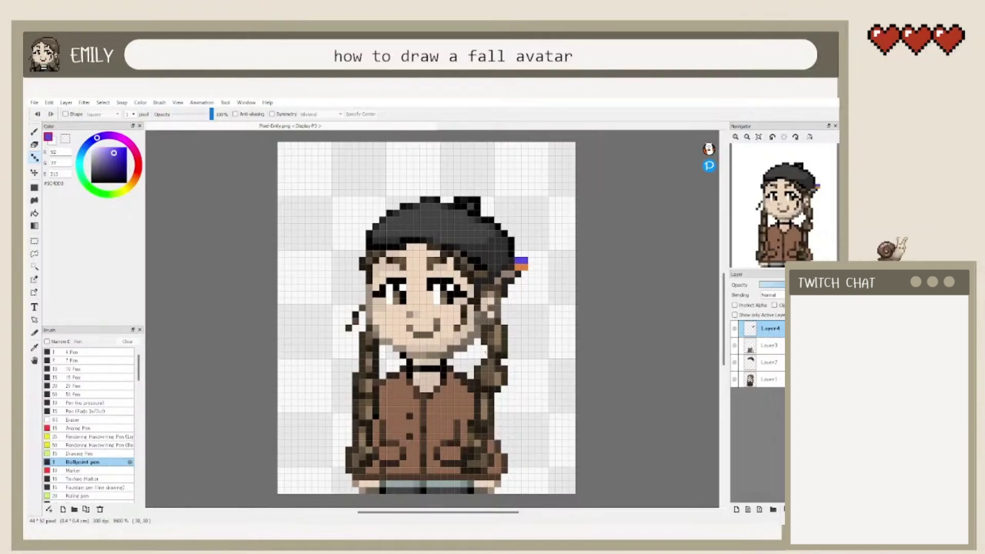
Step: Add a bright green pixel beside the purple one at the stick's tip
{"action": "key", "text": "b"}
{"action": "right_click", "coordinate": [482, 282]}
{"action": "left_click", "coordinate": [92, 189]}
{"action": "left_click", "coordinate": [112, 155]}
{"action": "left_click", "coordinate": [525, 261]}
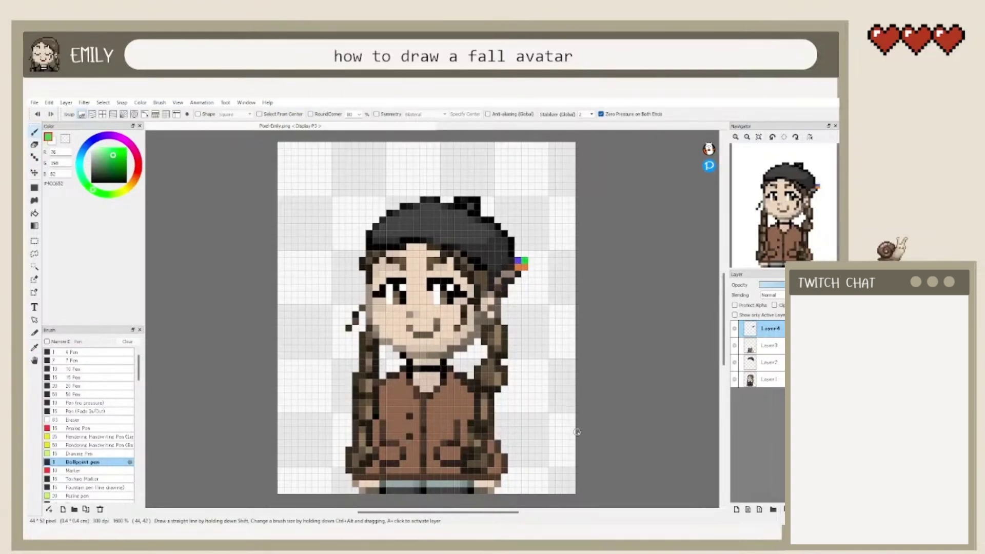
{"action": "right_click", "coordinate": [511, 276]}
{"action": "key", "text": "e"}
{"action": "left_click", "coordinate": [769, 379]}
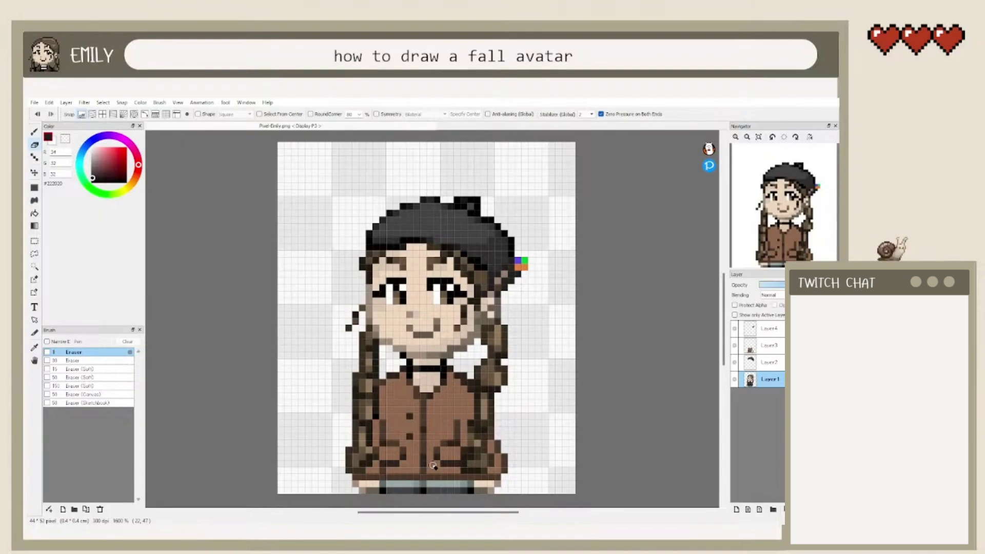
{"action": "key", "text": "b"}
{"action": "right_click", "coordinate": [495, 334]}
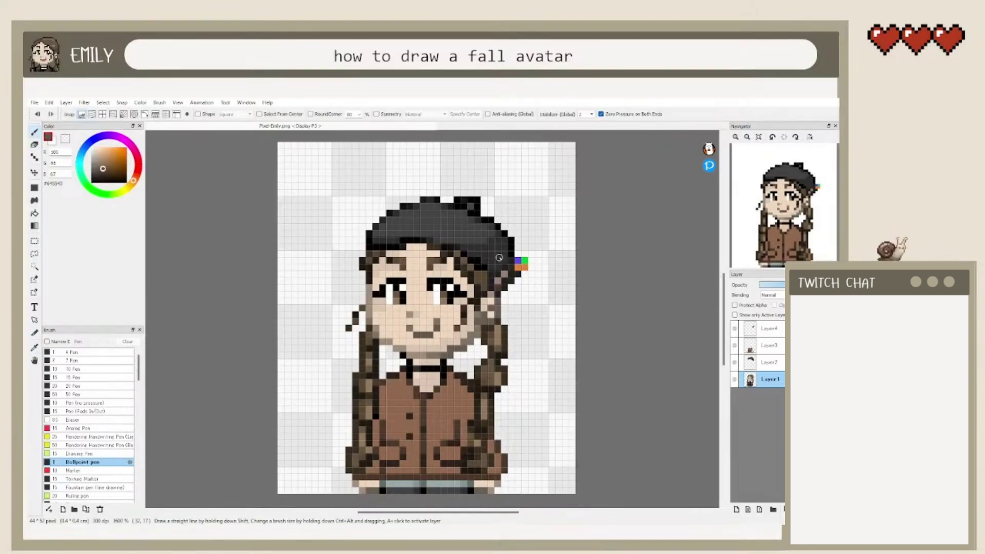
Step: Shade the jacket's body and sleeves on Layer4 with mid-brown pixels
{"action": "left_click", "coordinate": [521, 267], "text": "alt"}
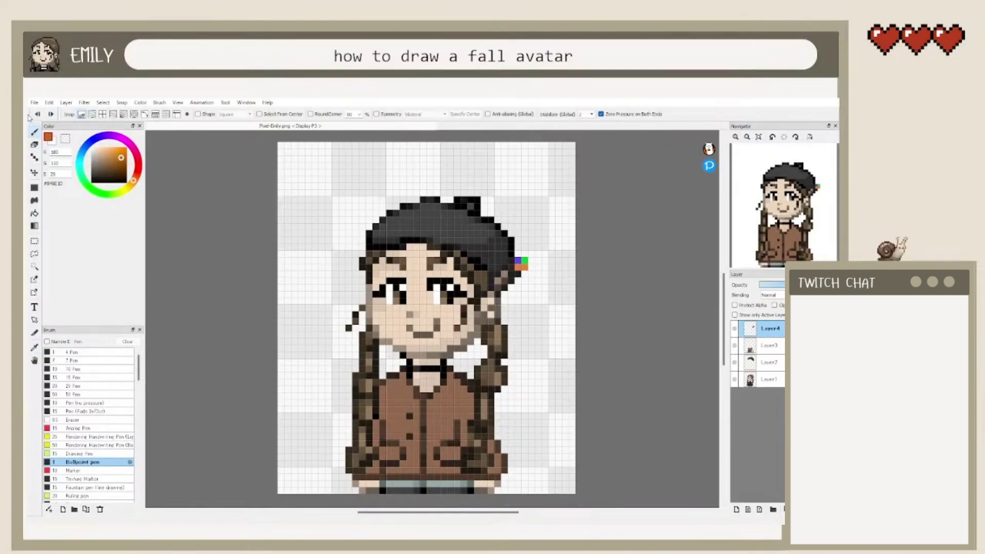
{"action": "left_click", "coordinate": [485, 411], "text": "alt"}
{"action": "left_click", "coordinate": [35, 157]}
{"action": "left_click_drag", "start_coordinate": [436, 444], "coordinate": [471, 396]}
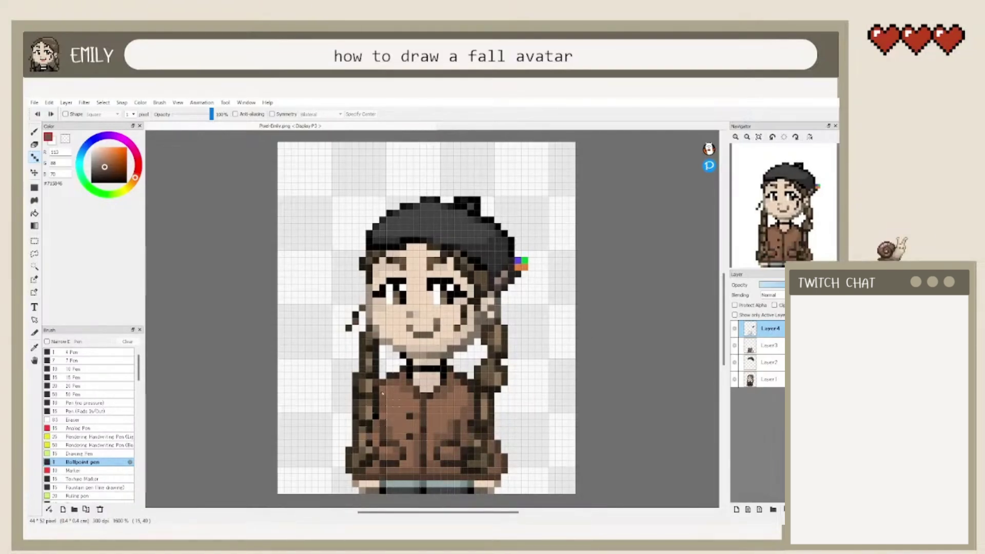
{"action": "left_click_drag", "start_coordinate": [382, 415], "coordinate": [388, 422]}
Step: Darken the hair around the inner end of the stick behind the ear with a sampled dark brown
{"action": "left_click", "coordinate": [35, 347]}
{"action": "left_click", "coordinate": [482, 274]}
{"action": "left_click_drag", "start_coordinate": [485, 286], "coordinate": [491, 294]}
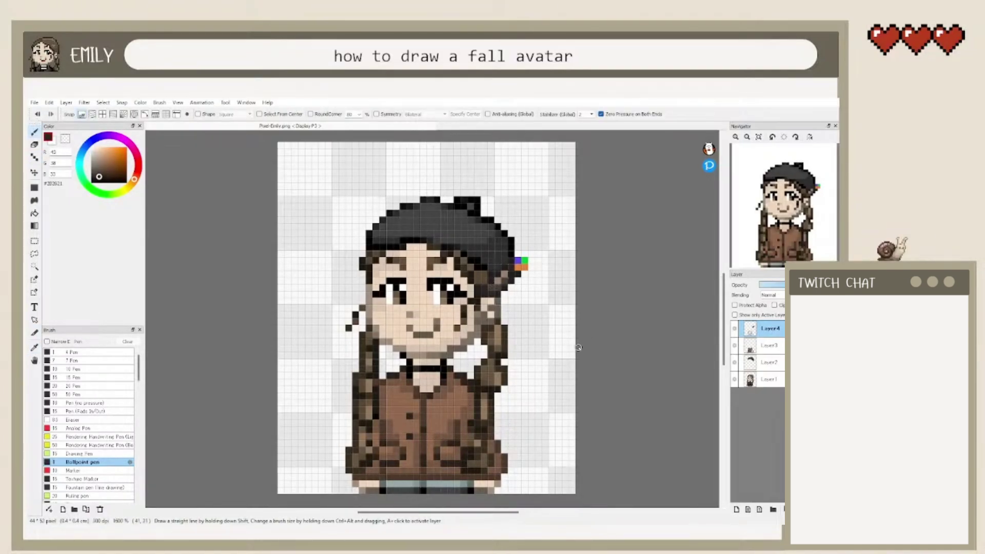
{"action": "left_click", "coordinate": [495, 271], "text": "alt"}
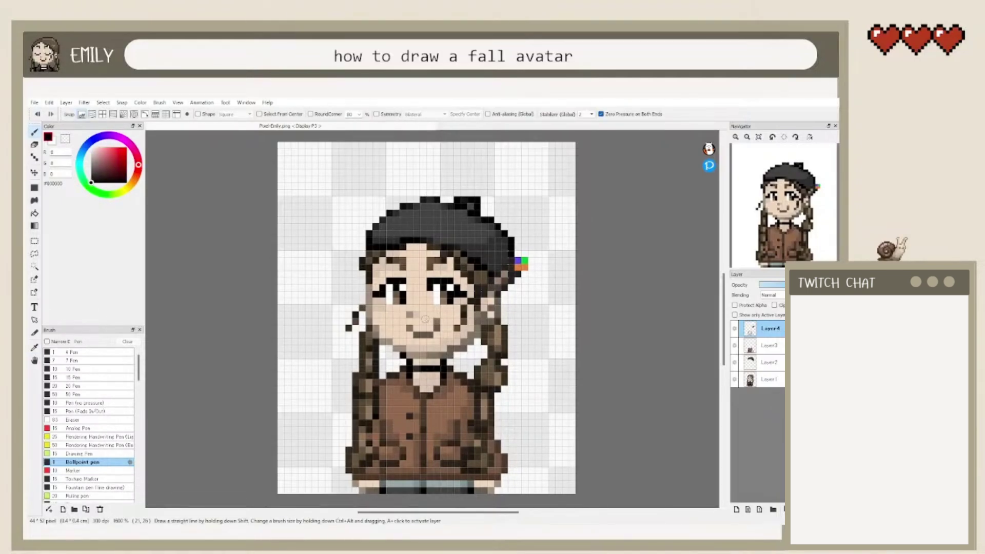
Step: Shade the lower edge of the face along both sides of the jaw with a sampled shadow tone
{"action": "left_click", "coordinate": [483, 329], "text": "alt"}
{"action": "left_click_drag", "start_coordinate": [439, 355], "coordinate": [471, 338]}
{"action": "left_click_drag", "start_coordinate": [379, 337], "coordinate": [396, 349]}
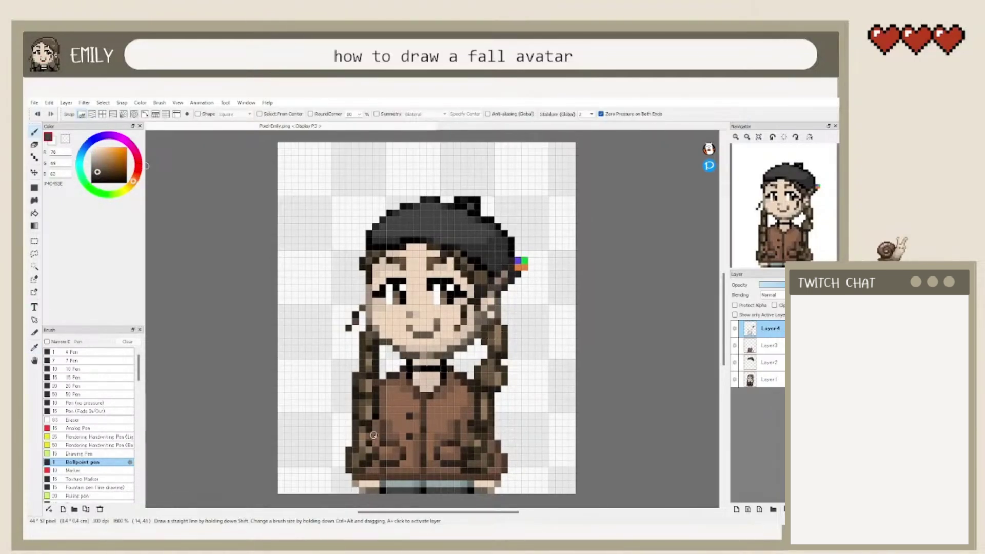
Step: Deepen the jacket's shading along the hem, pockets, shoulders and front opening with sampled dark and mid-brown pixels
{"action": "left_click", "coordinate": [383, 476], "text": "alt"}
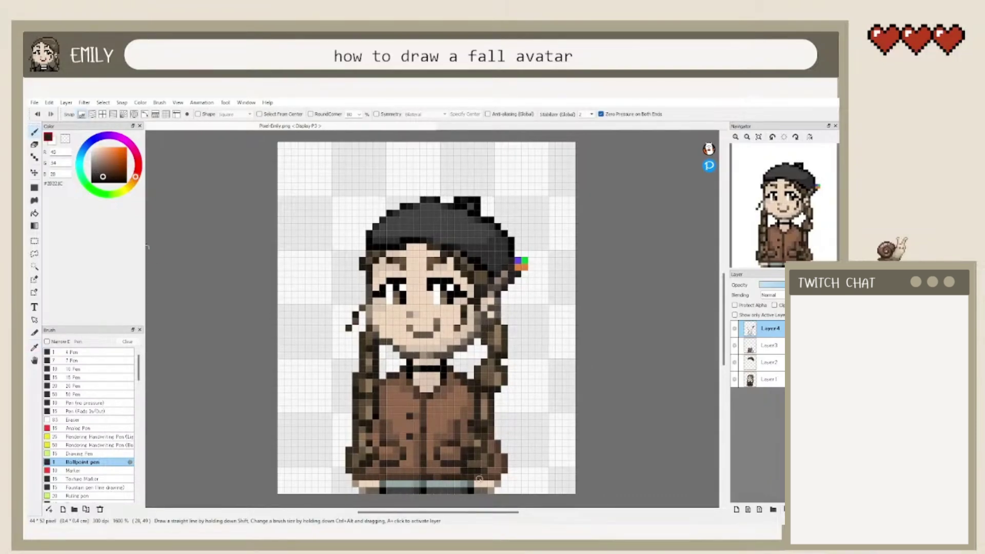
{"action": "mouse_move", "coordinate": [356, 477]}
{"action": "left_mouse_down"}
{"action": "mouse_move", "coordinate": [413, 476]}
{"action": "mouse_move", "coordinate": [383, 470]}
{"action": "left_mouse_up"}
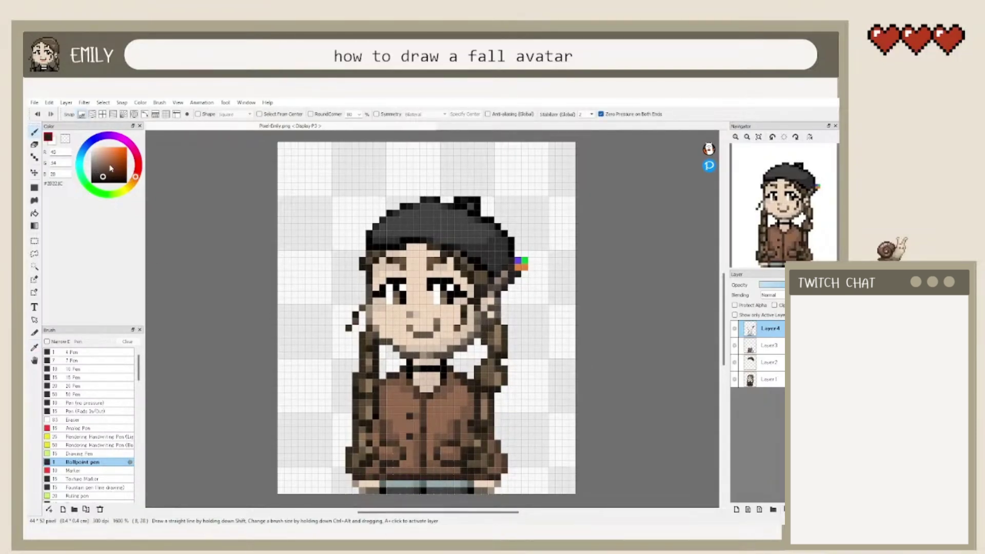
{"action": "left_click", "coordinate": [452, 406], "text": "alt"}
{"action": "left_click", "coordinate": [35, 158]}
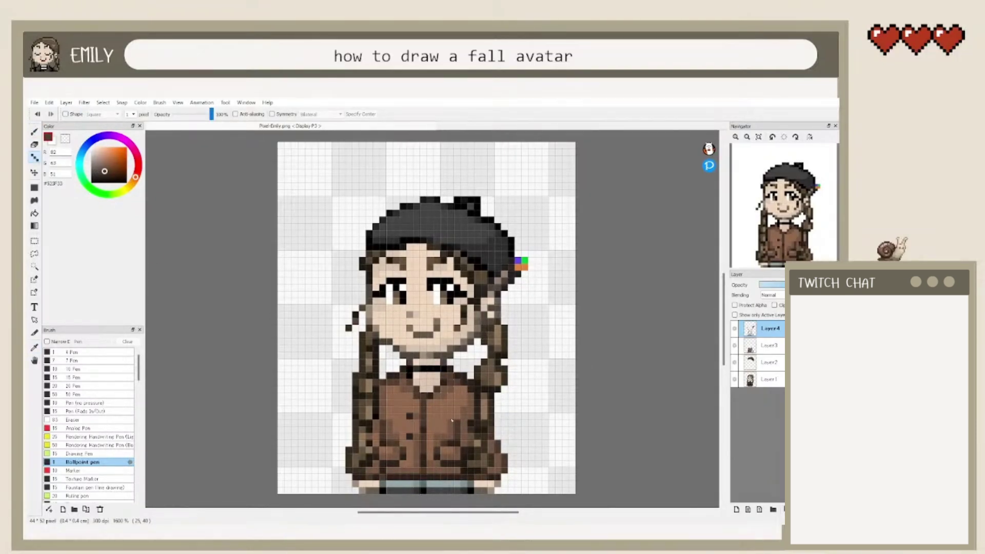
{"action": "left_click_drag", "start_coordinate": [467, 439], "coordinate": [457, 456]}
{"action": "left_click", "coordinate": [379, 393]}
{"action": "left_click", "coordinate": [389, 433]}
{"action": "left_click_drag", "start_coordinate": [389, 470], "coordinate": [396, 470]}
{"action": "left_click_drag", "start_coordinate": [451, 470], "coordinate": [416, 457]}
{"action": "left_click", "coordinate": [416, 416]}
{"action": "key", "text": "b"}
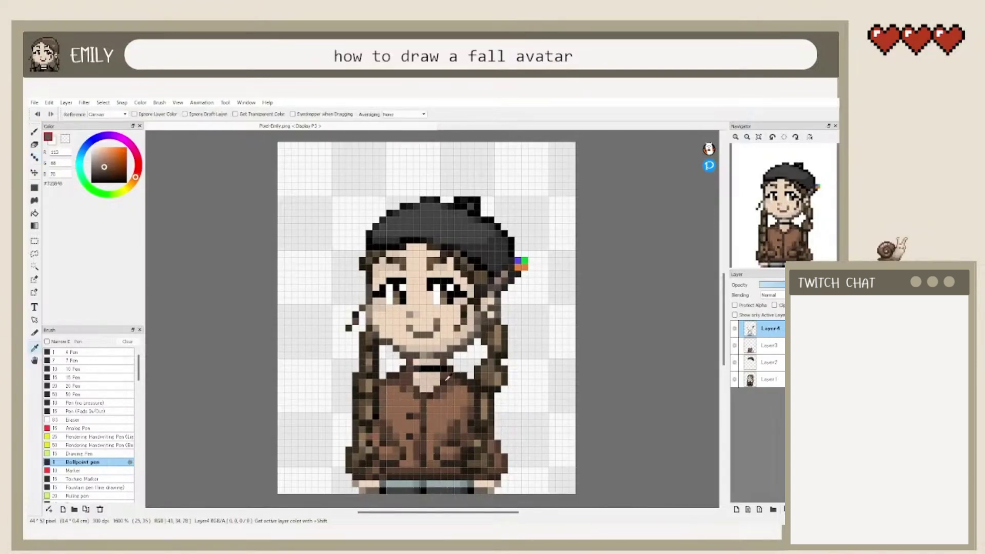
{"action": "left_click", "coordinate": [454, 396], "text": "alt"}
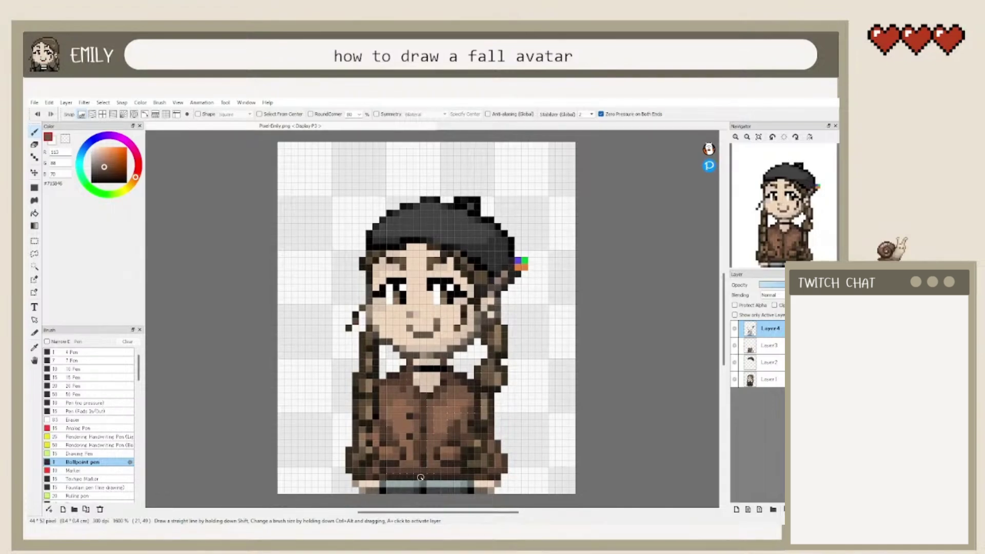
Step: Try an orange pendant with a green pixel above it at the center of the choker
{"action": "left_click", "coordinate": [427, 368], "text": "alt"}
{"action": "left_click_drag", "start_coordinate": [410, 369], "coordinate": [416, 382]}
{"action": "left_click", "coordinate": [133, 181]}
{"action": "left_click", "coordinate": [113, 153]}
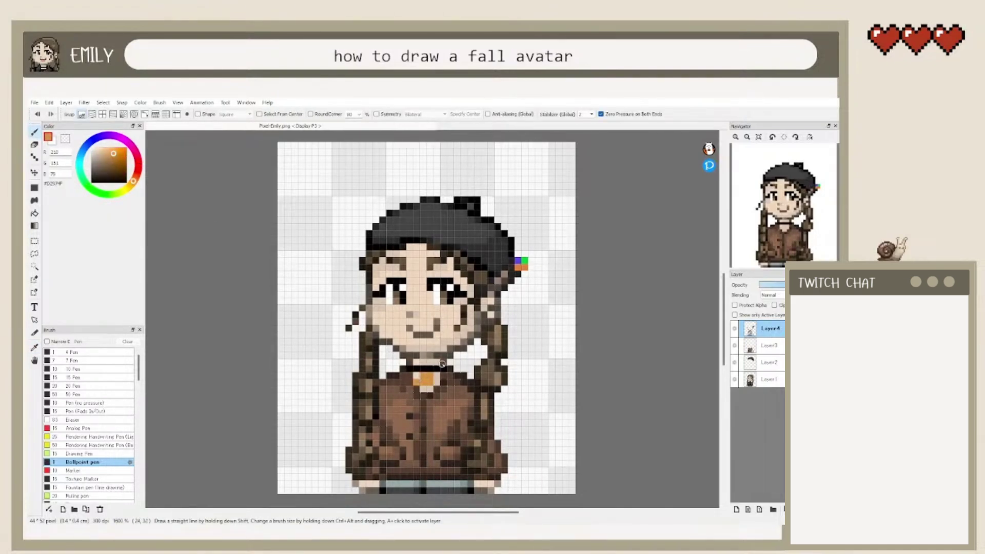
{"action": "left_click", "coordinate": [525, 261], "text": "alt"}
{"action": "left_click", "coordinate": [427, 368]}
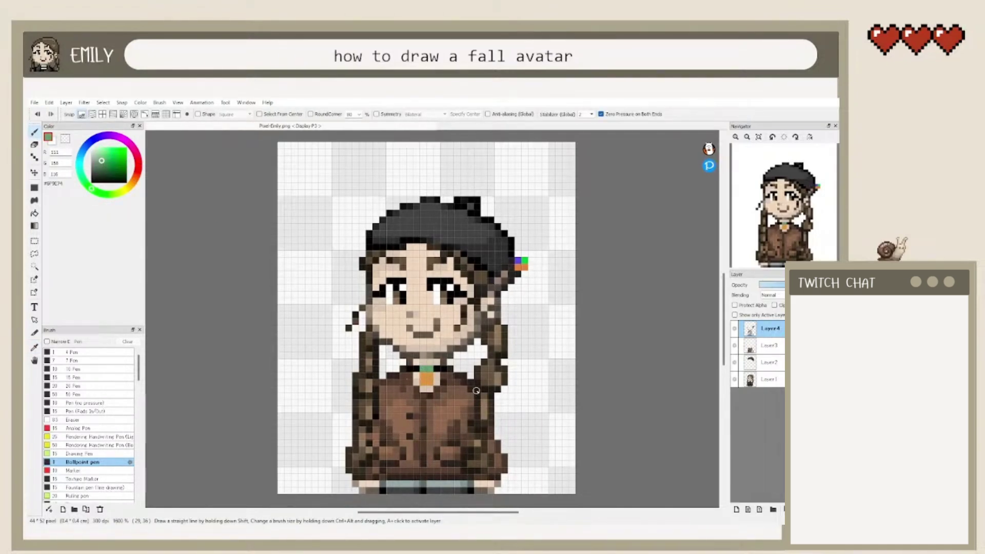
{"action": "key", "text": "ctrl+z"}
{"action": "key", "text": "ctrl+z"}
Step: Shade the forehead beneath the beret and the skin below the choker with sampled skin-shadow tones
{"action": "left_click", "coordinate": [454, 346], "text": "alt"}
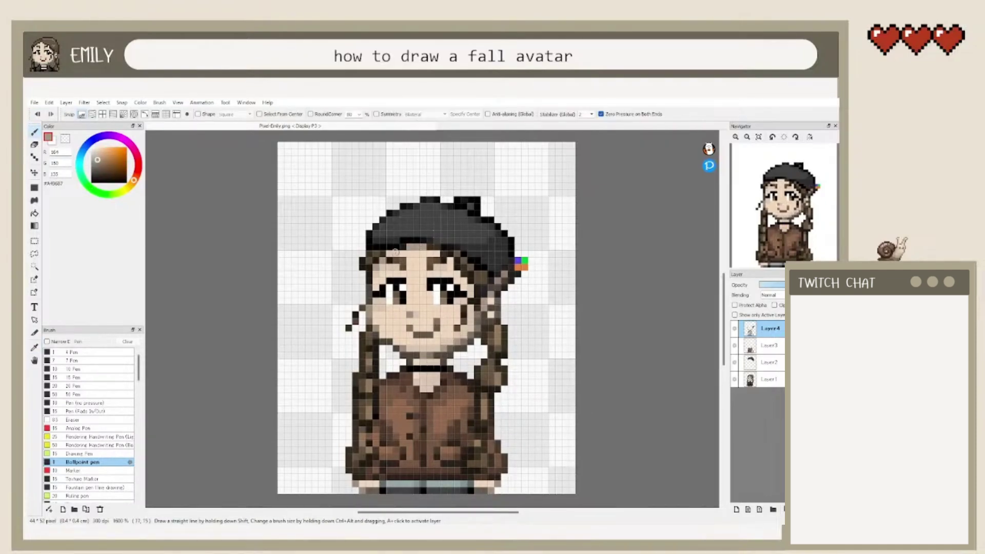
{"action": "left_click", "coordinate": [388, 331], "text": "alt"}
{"action": "left_click_drag", "start_coordinate": [403, 253], "coordinate": [430, 253]}
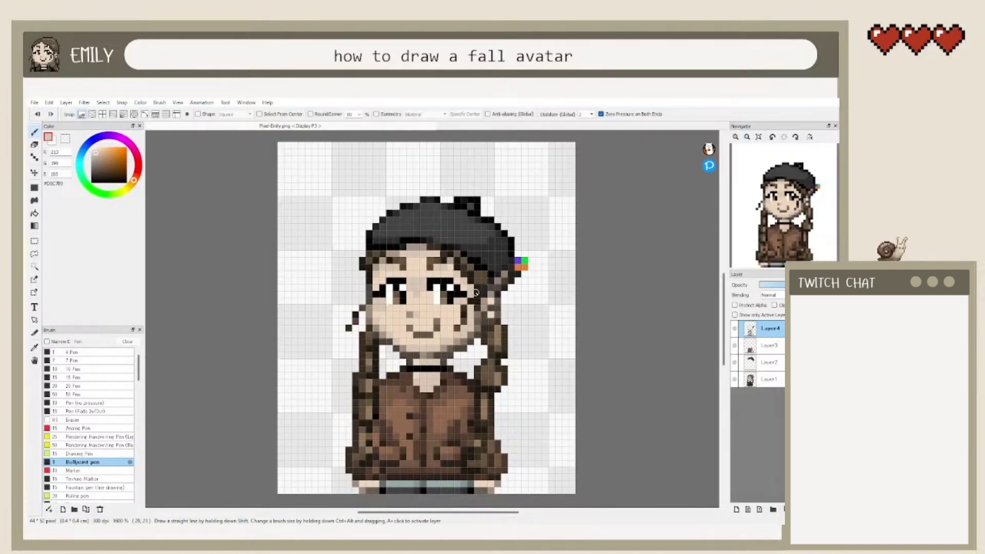
{"action": "left_click", "coordinate": [426, 363], "text": "alt"}
{"action": "mouse_move", "coordinate": [425, 390]}
{"action": "left_mouse_down"}
{"action": "mouse_move", "coordinate": [436, 380]}
{"action": "mouse_move", "coordinate": [426, 388]}
{"action": "left_mouse_up"}
{"action": "left_click", "coordinate": [437, 363], "text": "alt"}
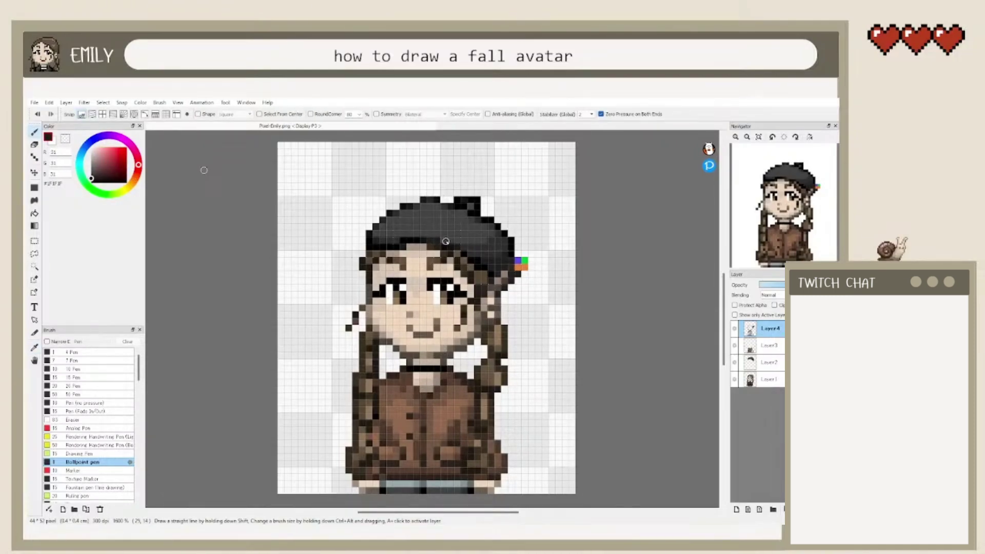
Step: Refine the beret's lower edge and crown shading, touching up the adjoining forehead, with sampled greys and skin tones
{"action": "left_click", "coordinate": [429, 232], "text": "alt"}
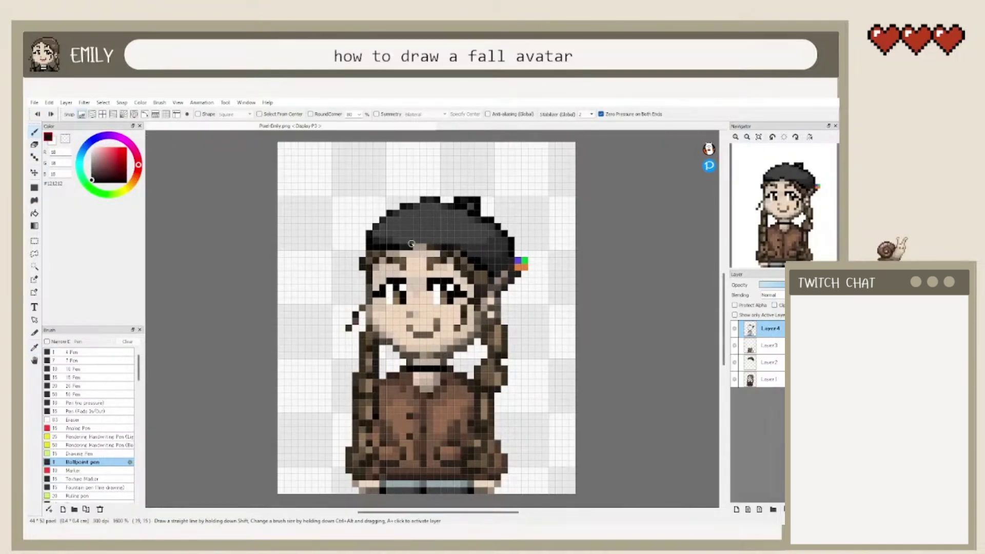
{"action": "left_click", "coordinate": [415, 247], "text": "alt"}
{"action": "left_click", "coordinate": [398, 241], "text": "alt"}
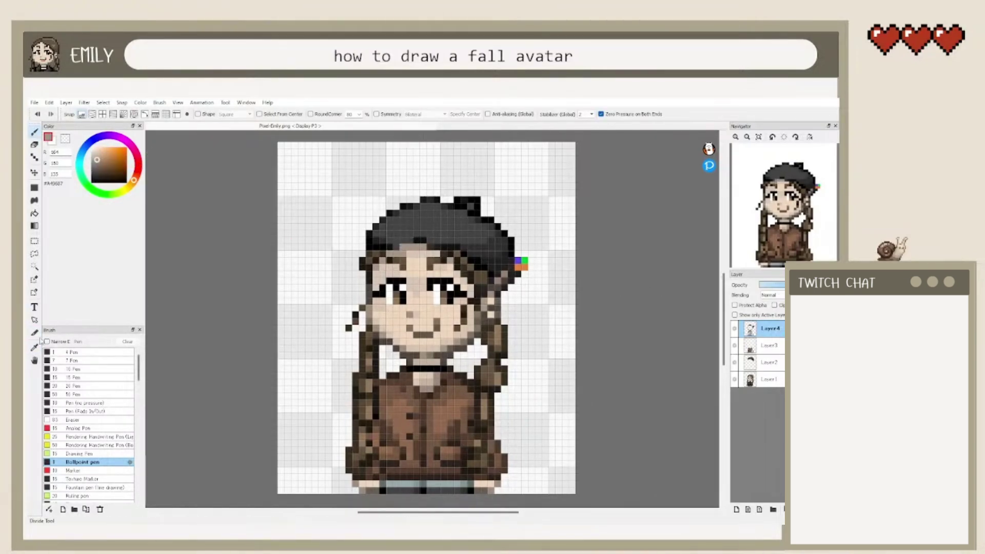
{"action": "left_click", "coordinate": [430, 238], "text": "alt"}
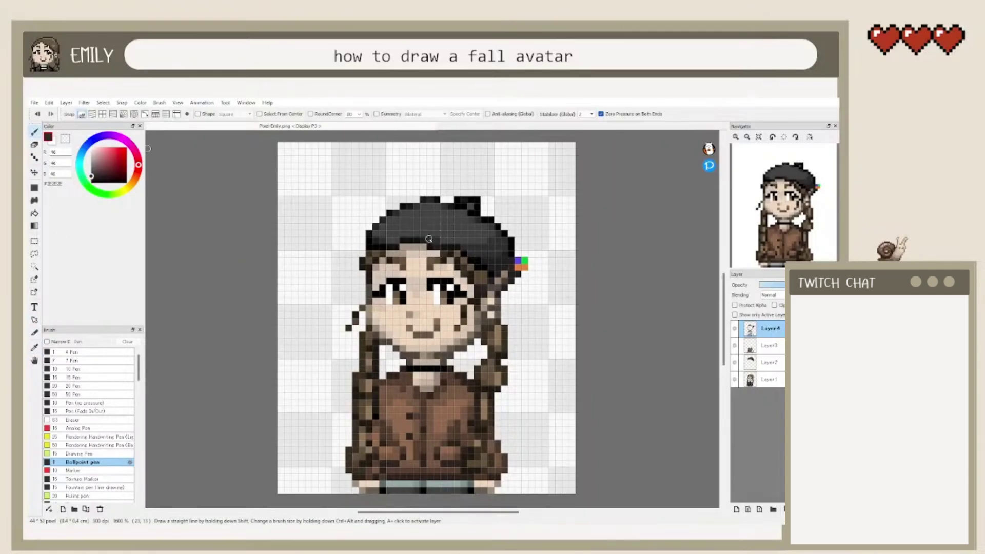
{"action": "left_click", "coordinate": [447, 214], "text": "alt"}
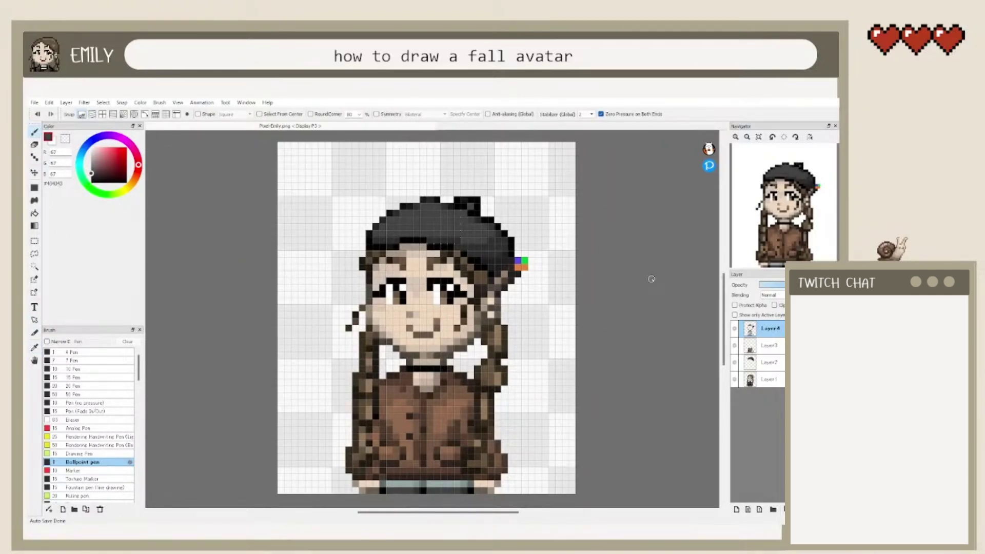
{"action": "scroll", "coordinate": [312, 267], "scroll_direction": "left", "scroll_amount": 3}
{"action": "scroll", "coordinate": [313, 266], "scroll_direction": "right", "scroll_amount": 3}
{"action": "left_click", "coordinate": [421, 339], "text": "alt"}
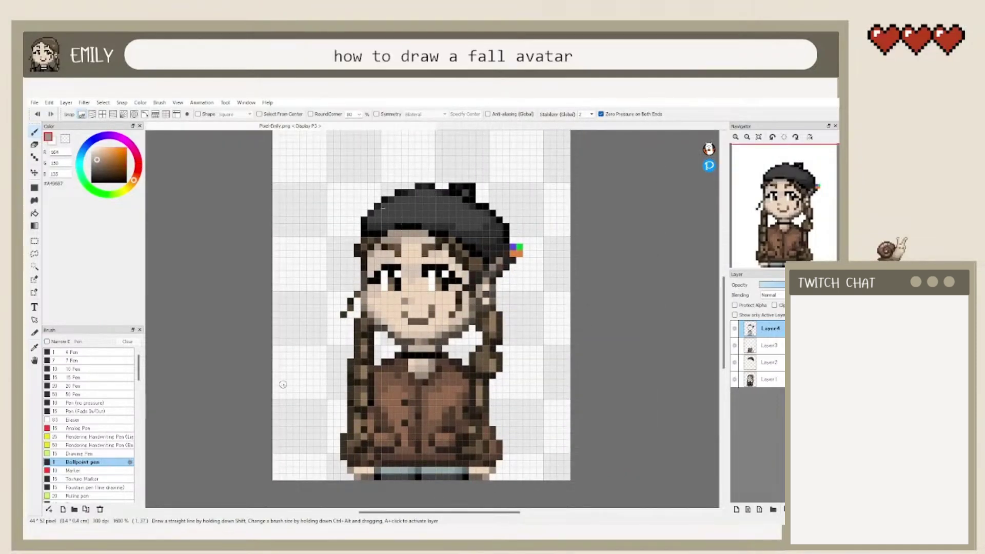
{"action": "left_click", "coordinate": [419, 202], "text": "alt"}
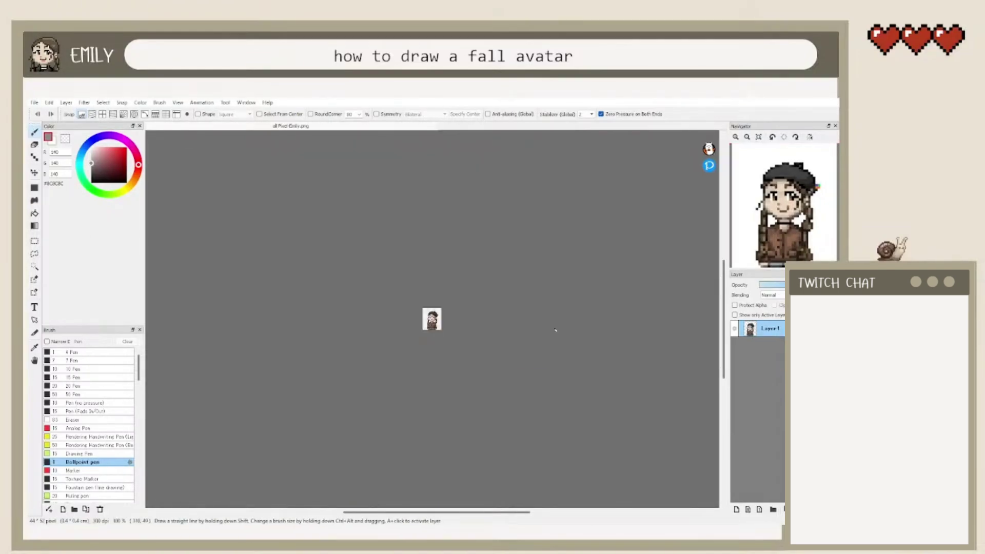
Step: Scale up the avatar pasted on Layer2 of the untitled 300 × 300 pixel canvas into a head-and-shoulders icon
{"action": "scroll", "coordinate": [425, 325], "scroll_direction": "up", "scroll_amount": 6}
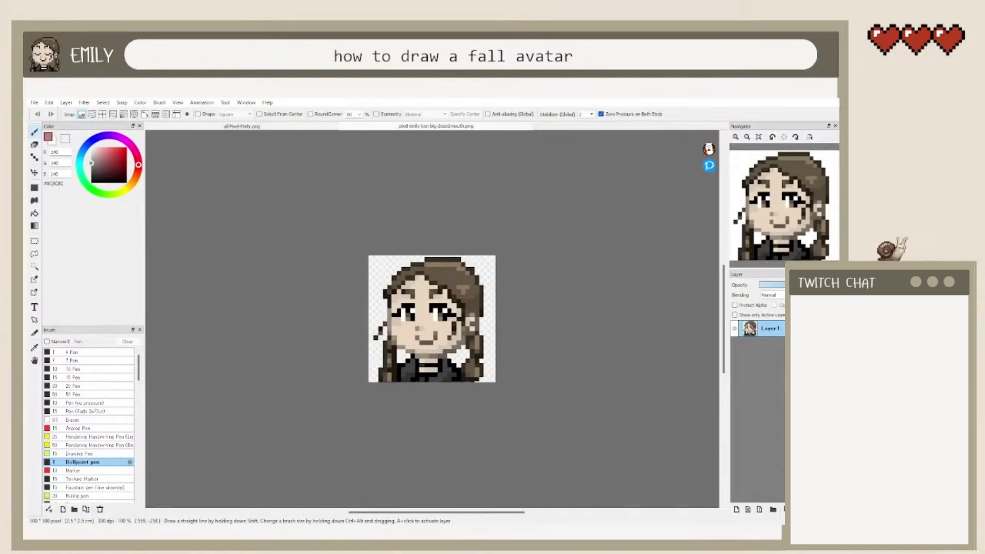
{"action": "key", "text": "ctrl+w"}
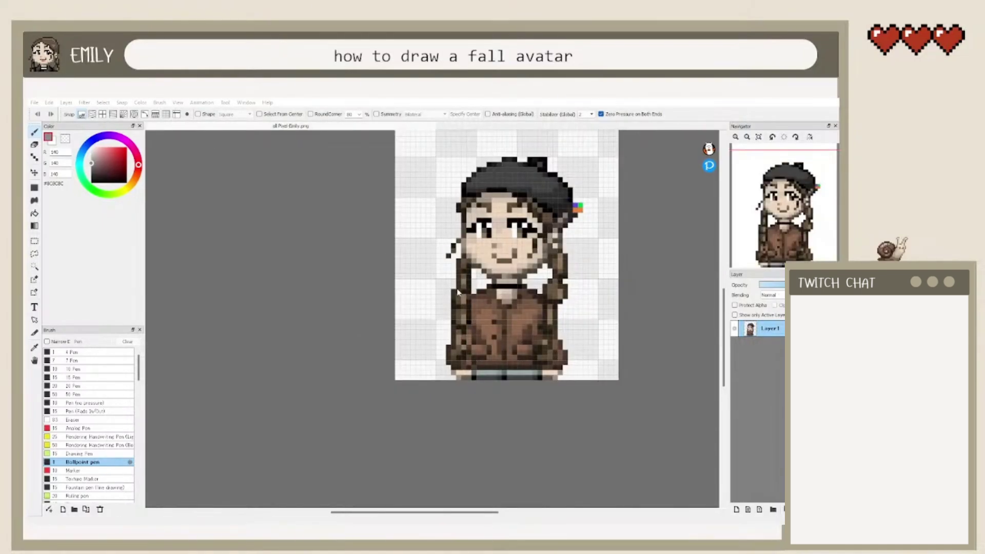
{"action": "left_click", "coordinate": [409, 126]}
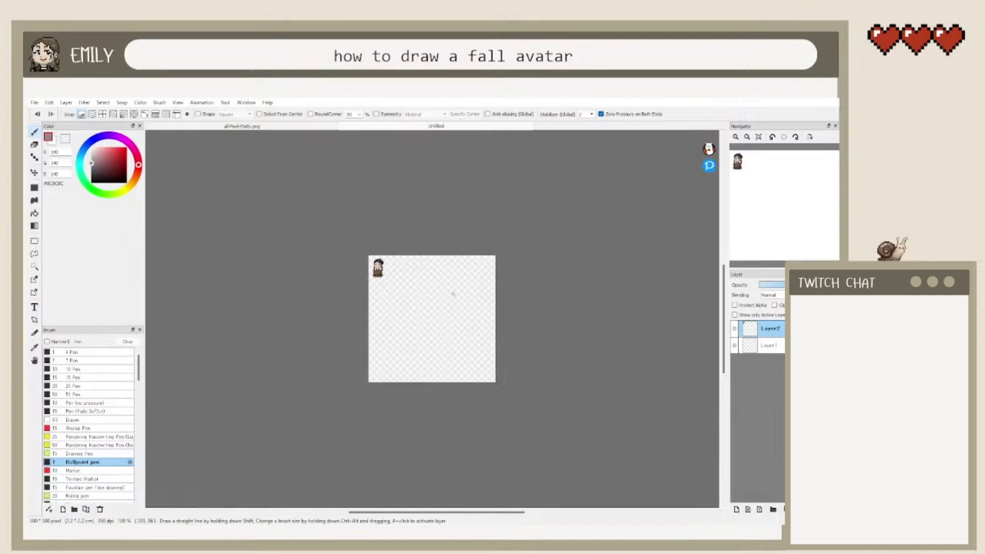
{"action": "key", "text": "ctrl+t"}
{"action": "left_click", "coordinate": [691, 499]}
{"action": "left_click", "coordinate": [691, 502]}
{"action": "left_click_drag", "start_coordinate": [385, 258], "coordinate": [514, 223]}
{"action": "left_click_drag", "start_coordinate": [500, 253], "coordinate": [486, 269]}
{"action": "key", "text": "Return"}
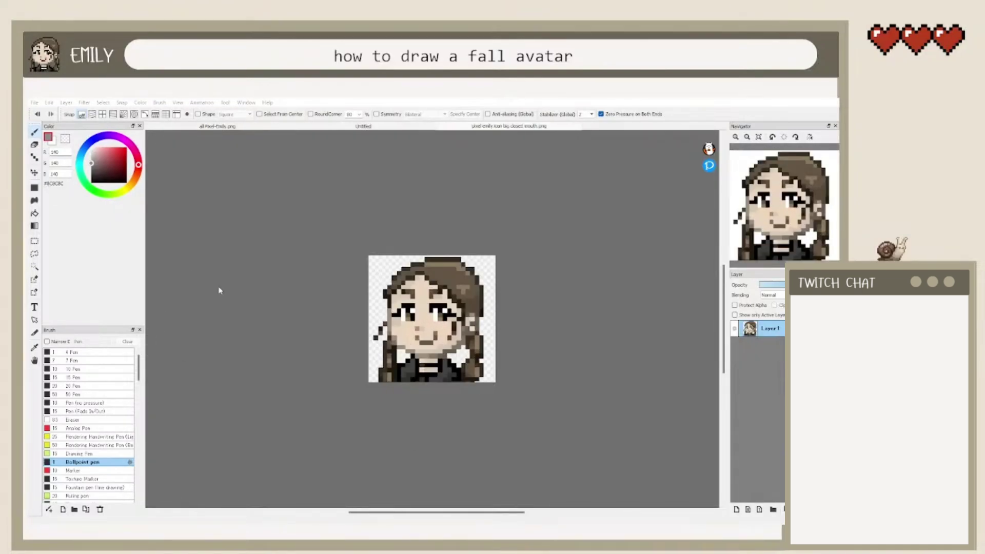
Step: Readjust the avatar's size and position in the untitled canvas to match the framing of the original closed-mouth icon
{"action": "left_click", "coordinate": [363, 127]}
{"action": "key", "text": "ctrl+z"}
{"action": "key", "text": "ctrl+z"}
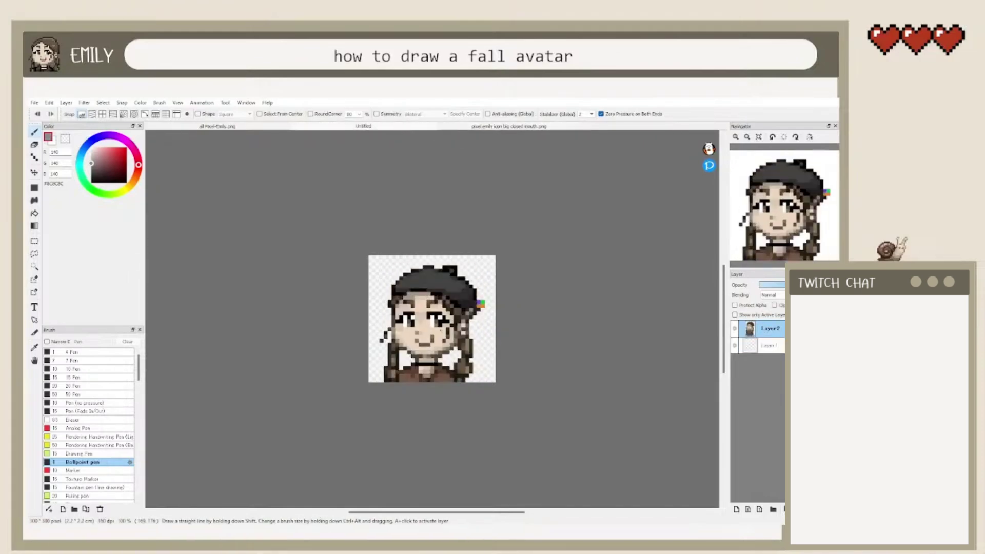
{"action": "key", "text": "ctrl+t"}
{"action": "key", "text": "Escape"}
{"action": "key", "text": "v"}
{"action": "left_click_drag", "start_coordinate": [419, 326], "coordinate": [420, 329]}
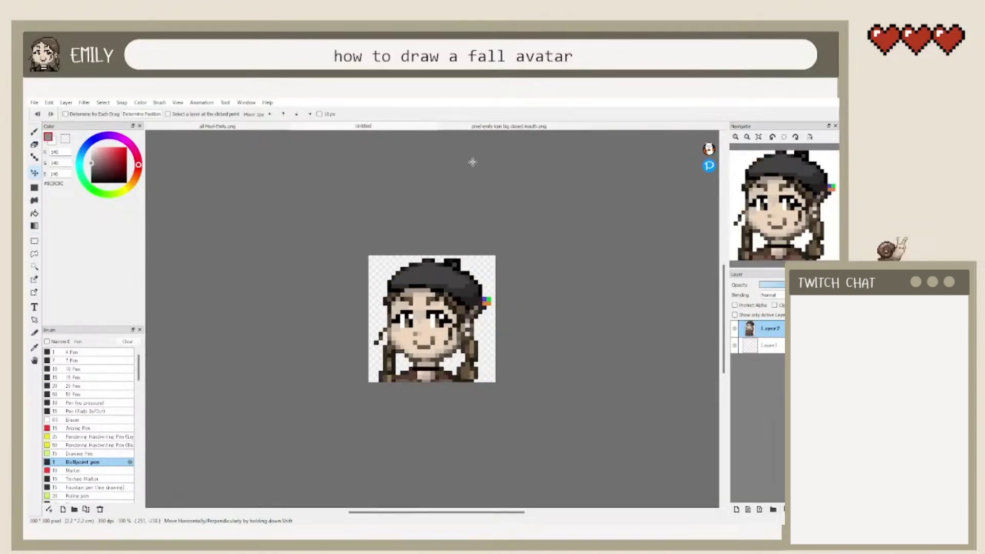
{"action": "left_click", "coordinate": [508, 127]}
{"action": "left_click", "coordinate": [363, 126]}
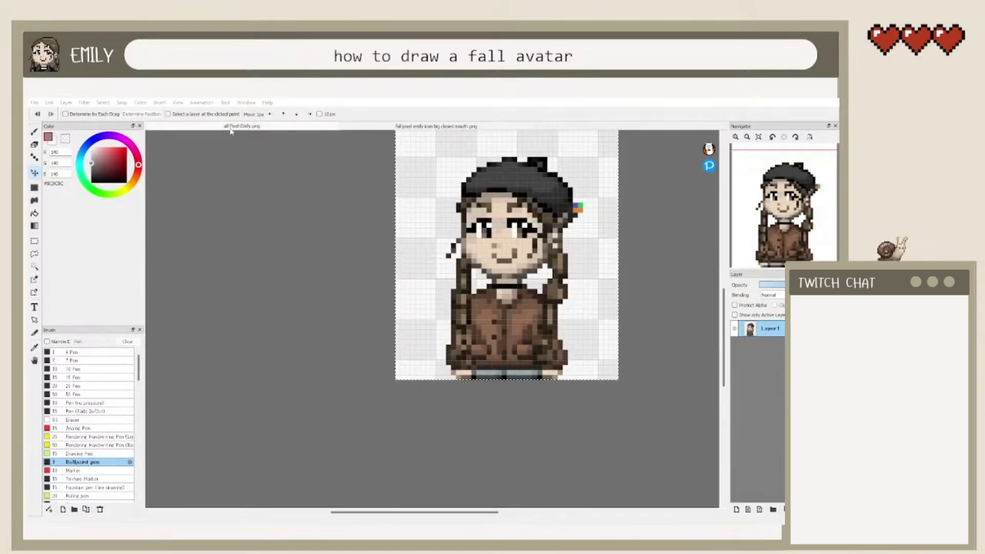
Step: Copy the open mouth from the original open-mouth icon onto the fall icon's face as a new layer, and save the icon
{"action": "left_click", "coordinate": [34, 253]}
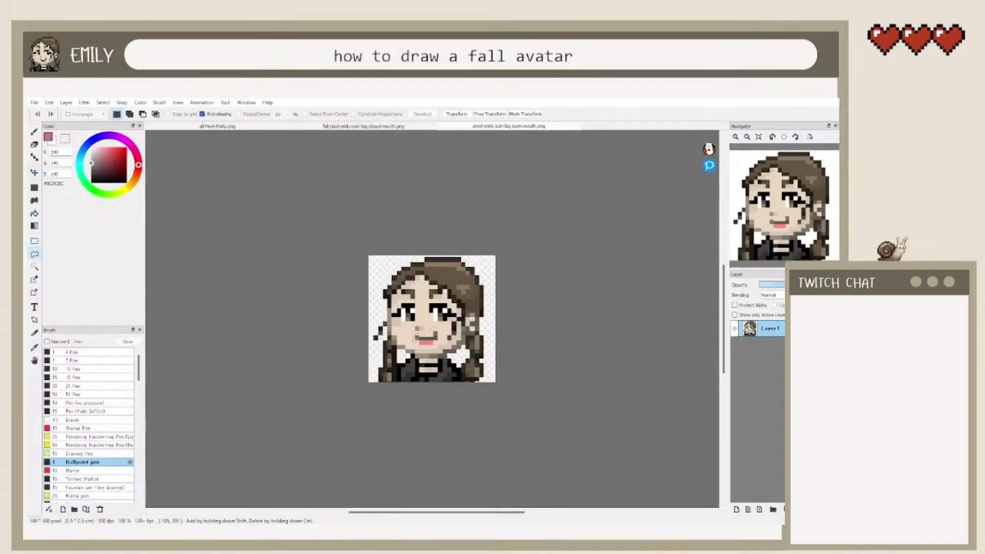
{"action": "left_click_drag", "start_coordinate": [413, 331], "coordinate": [442, 351]}
{"action": "key", "text": "ctrl+c"}
{"action": "left_click", "coordinate": [345, 126]}
{"action": "key", "text": "ctrl+v"}
{"action": "left_click_drag", "start_coordinate": [384, 266], "coordinate": [426, 348]}
{"action": "left_click", "coordinate": [784, 285]}
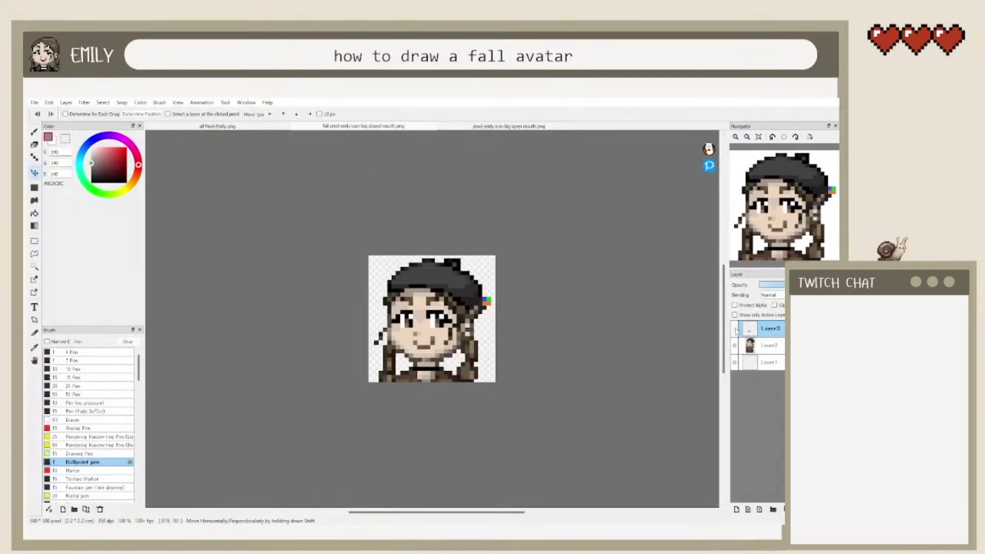
{"action": "key", "text": "ctrl+s"}
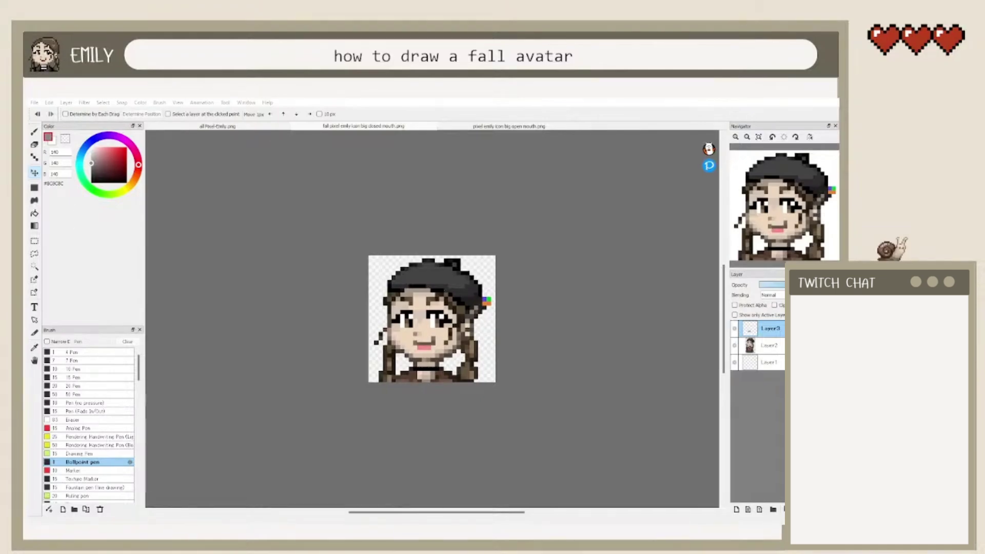
Step: Close the original open-mouth icon, open the closed-mouth blink icon and copy its closed eyes into the fall icon as Layer4
{"action": "left_click", "coordinate": [508, 126]}
{"action": "key", "text": "ctrl+w"}
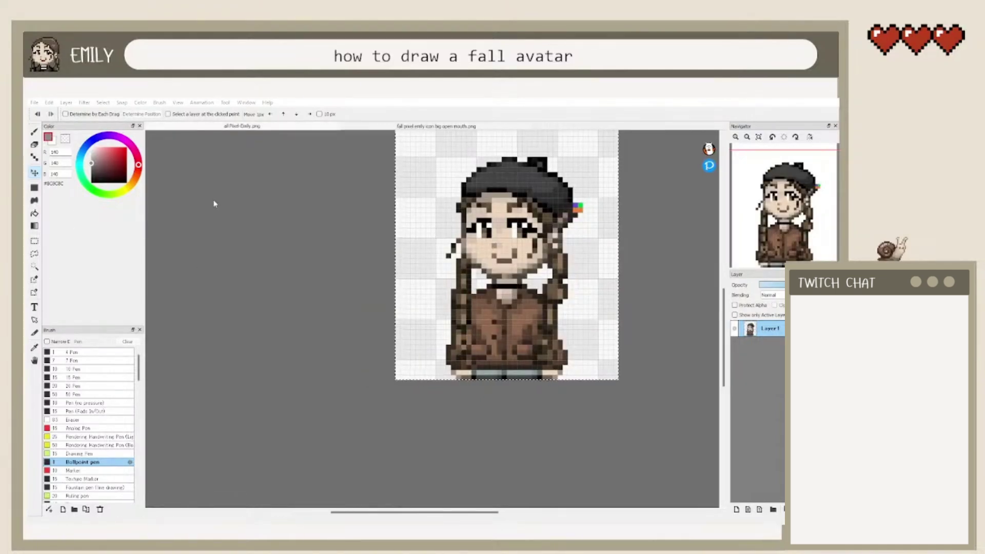
{"action": "double_click", "coordinate": [226, 217]}
{"action": "key", "text": "l"}
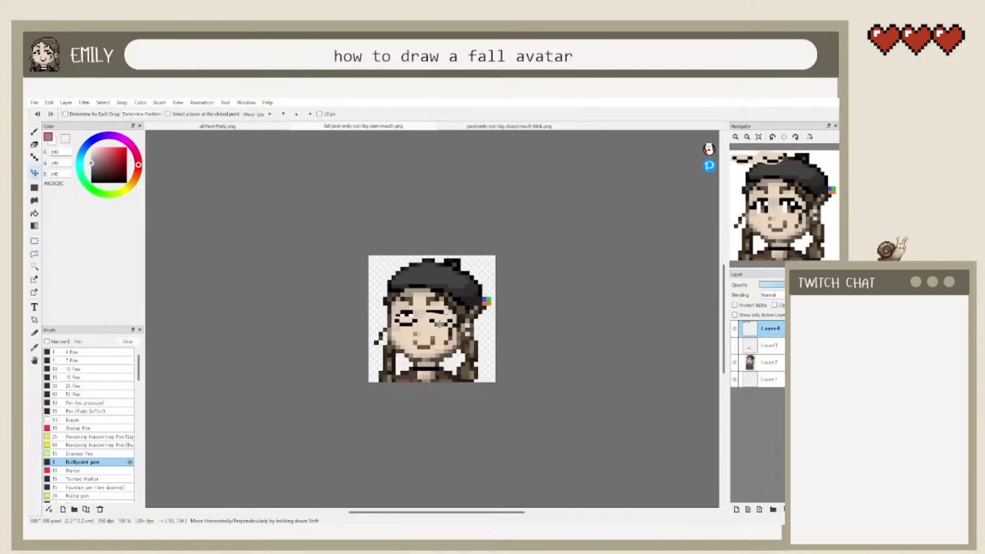
Step: Try to paint over the open eyes directly on Layer2 with a sampled skin tone
{"action": "left_click", "coordinate": [34, 347]}
{"action": "left_click", "coordinate": [437, 332]}
{"action": "left_click", "coordinate": [34, 157]}
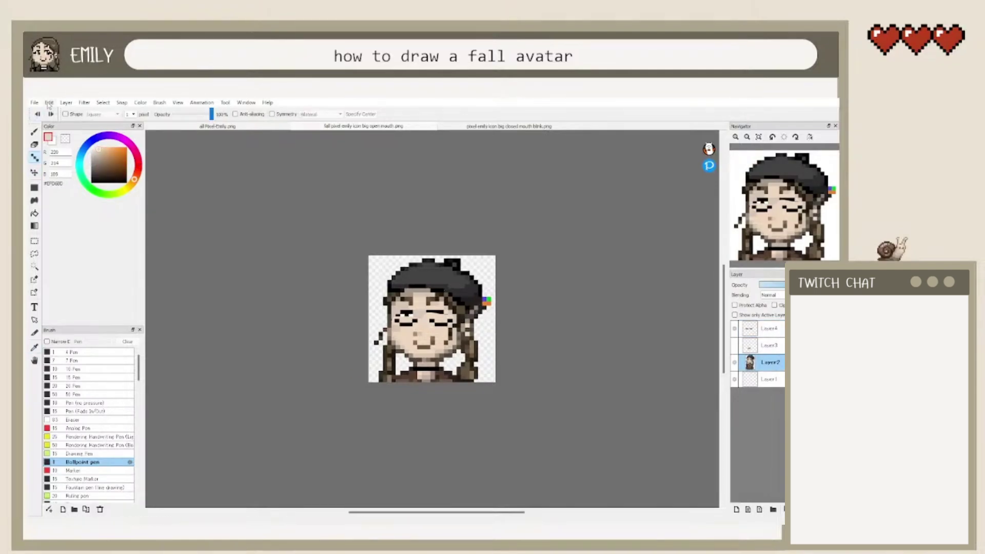
{"action": "left_click", "coordinate": [35, 132]}
{"action": "left_click", "coordinate": [82, 352]}
{"action": "mouse_move", "coordinate": [440, 311]}
{"action": "left_mouse_down"}
{"action": "mouse_move", "coordinate": [406, 318]}
{"action": "mouse_move", "coordinate": [417, 313]}
{"action": "left_mouse_up"}
{"action": "key", "text": "ctrl+z"}
{"action": "key", "text": "m"}
{"action": "scroll", "coordinate": [418, 310], "scroll_direction": "up", "scroll_amount": 5}
{"action": "key", "text": "ctrl+d"}
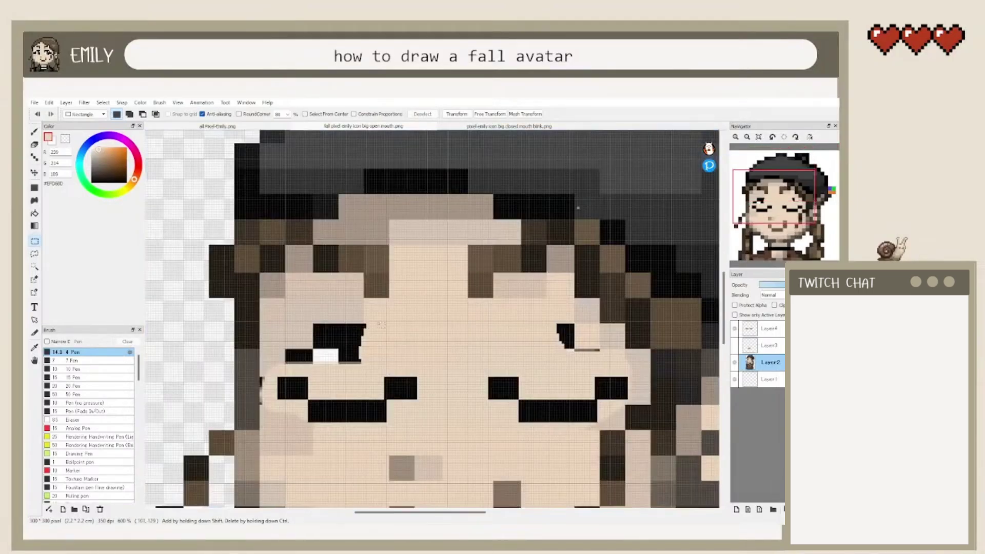
{"action": "left_click_drag", "start_coordinate": [313, 376], "coordinate": [313, 375]}
{"action": "key", "text": "ctrl+z"}
{"action": "key", "text": "ctrl+z"}
{"action": "key", "text": "ctrl+z"}
{"action": "key", "text": "ctrl+z"}
{"action": "key", "text": "ctrl+z"}
Step: Add a layer above Layer2 and fill the lower part of the avatar's first eye with the sampled shaded skin tone
{"action": "left_click_drag", "start_coordinate": [724, 308], "coordinate": [723, 314]}
{"action": "left_click", "coordinate": [736, 509]}
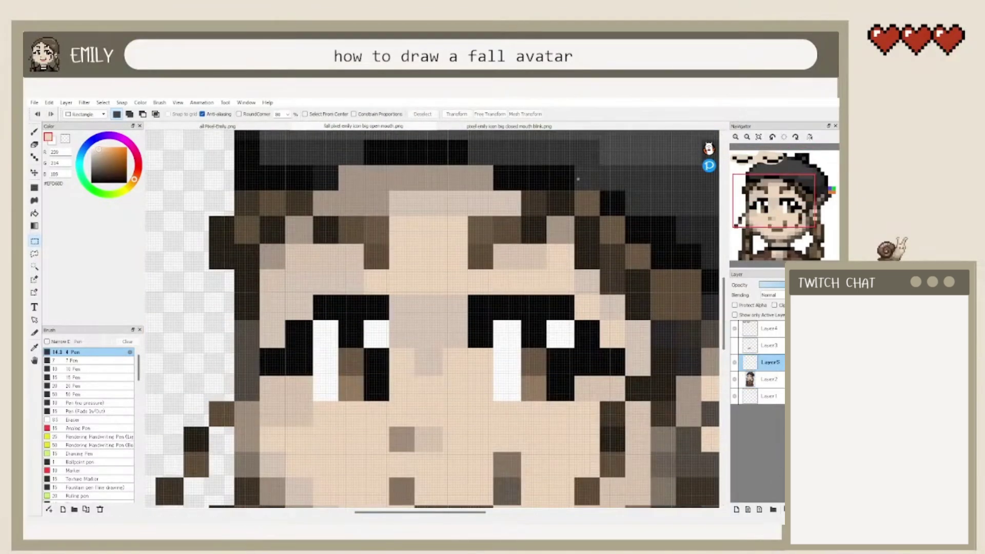
{"action": "key", "text": "i"}
{"action": "left_click", "coordinate": [273, 282]}
{"action": "left_click", "coordinate": [34, 239]}
{"action": "left_click_drag", "start_coordinate": [259, 346], "coordinate": [389, 401]}
{"action": "key", "text": "g"}
{"action": "left_click", "coordinate": [360, 365]}
Step: Cover the remaining lashes and upper part of the first eye with the shaded skin tone on Layer5
{"action": "key", "text": "m"}
{"action": "left_click_drag", "start_coordinate": [263, 279], "coordinate": [392, 366]}
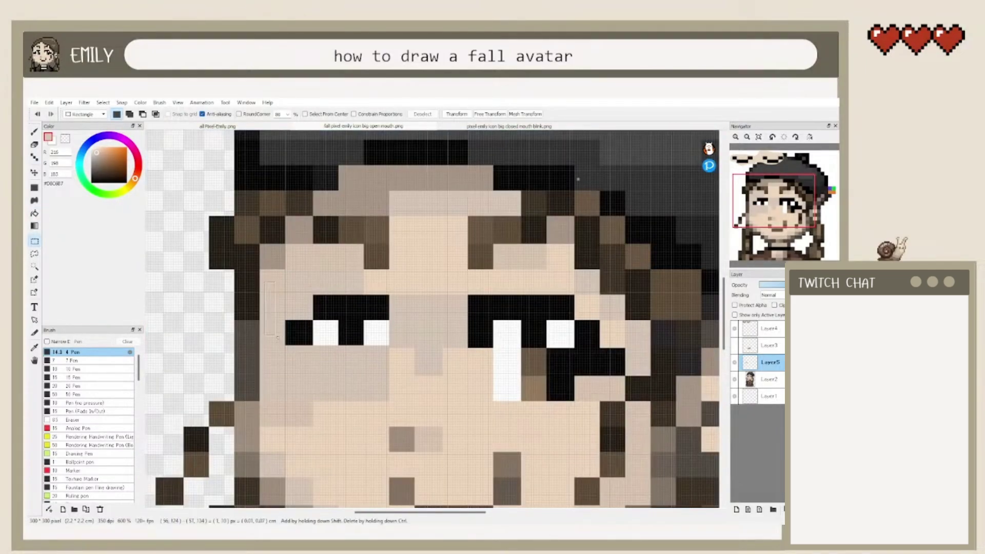
{"action": "left_click_drag", "start_coordinate": [275, 296], "coordinate": [389, 380]}
{"action": "key", "text": "g"}
{"action": "left_click", "coordinate": [327, 323]}
{"action": "key", "text": "ctrl+d"}
Step: Cover the second eye and its outer lashes on Layer5 with the sampled lighter skin tone
{"action": "right_click", "coordinate": [605, 341]}
{"action": "key", "text": "m"}
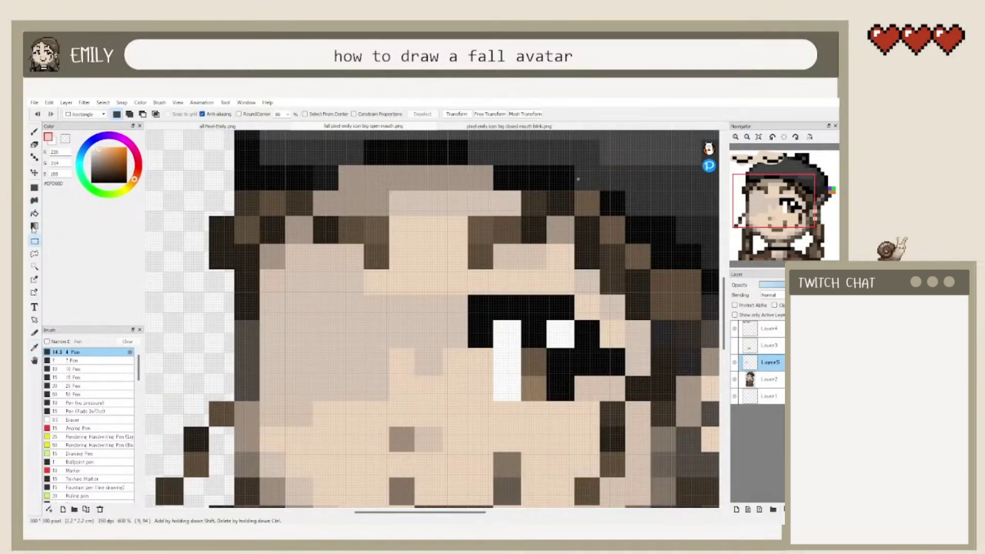
{"action": "left_click_drag", "start_coordinate": [469, 414], "coordinate": [598, 294]}
{"action": "key", "text": "g"}
{"action": "left_click", "coordinate": [583, 341]}
{"action": "key", "text": "ctrl+d"}
{"action": "key", "text": "m"}
{"action": "left_click_drag", "start_coordinate": [584, 338], "coordinate": [625, 376]}
{"action": "key", "text": "g"}
{"action": "left_click", "coordinate": [597, 365]}
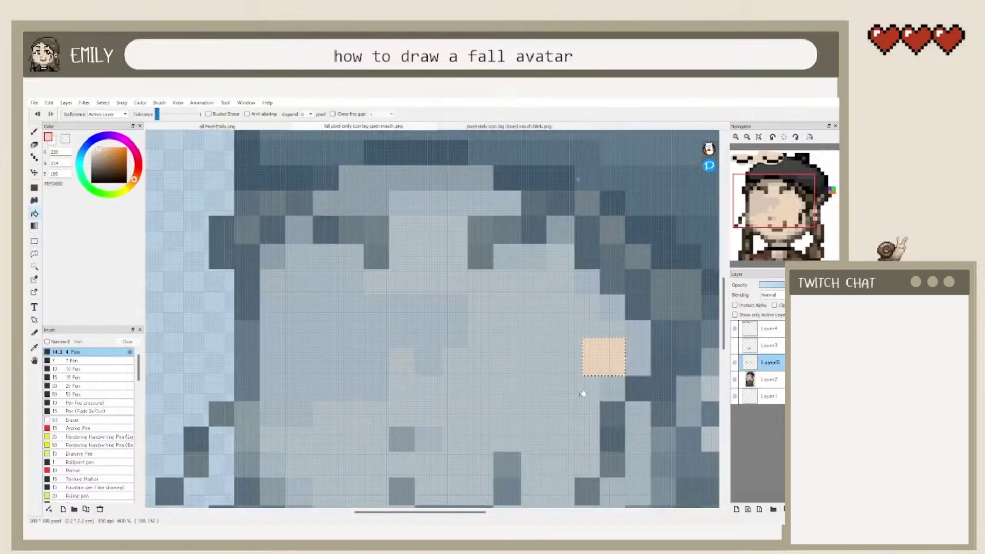
Step: Deselect the filled area and move the closed eyes on Layer4 down into place over the face
{"action": "key", "text": "ctrl+d"}
{"action": "scroll", "coordinate": [572, 218], "scroll_direction": "down", "scroll_amount": 3}
{"action": "key", "text": "v"}
{"action": "left_click", "coordinate": [769, 328]}
{"action": "left_click_drag", "start_coordinate": [515, 155], "coordinate": [467, 240]}
{"action": "left_click", "coordinate": [509, 125]}
{"action": "key", "text": "ctrl+d"}
{"action": "left_click", "coordinate": [395, 127]}
{"action": "left_click", "coordinate": [34, 188]}
{"action": "left_click", "coordinate": [769, 362]}
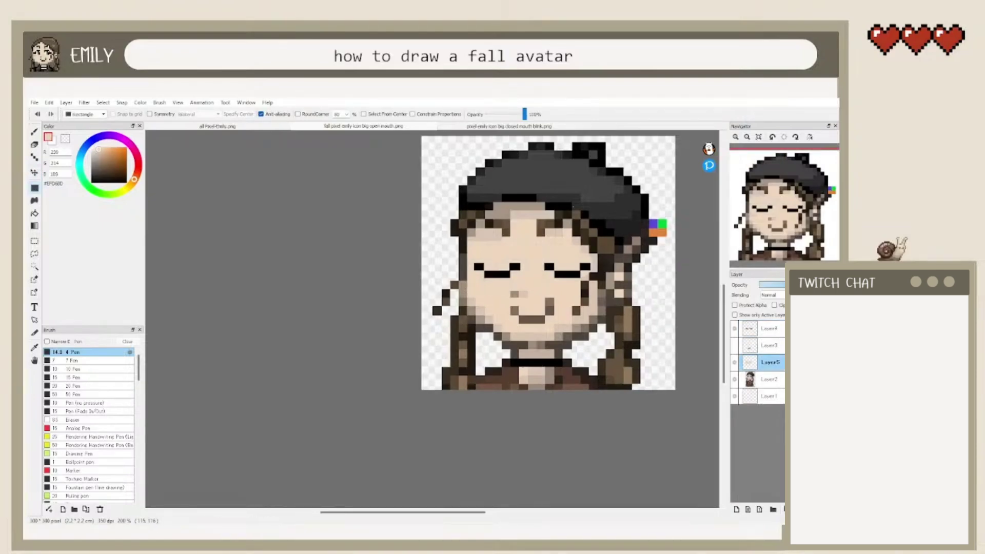
Step: Check the closed eyes by toggling the visibility of Layer4 and Layer5, and move Layer5 above Layer3
{"action": "left_click_drag", "start_coordinate": [530, 281], "coordinate": [465, 238]}
{"action": "left_click", "coordinate": [735, 329]}
{"action": "left_click", "coordinate": [735, 328]}
{"action": "left_click", "coordinate": [735, 362]}
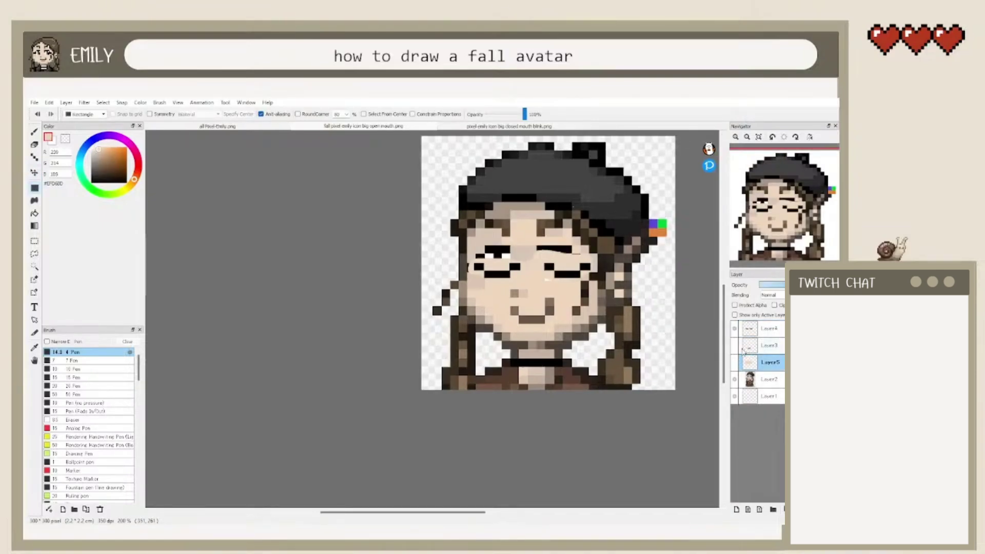
{"action": "left_click", "coordinate": [734, 362]}
{"action": "left_click_drag", "start_coordinate": [752, 345], "coordinate": [769, 331]}
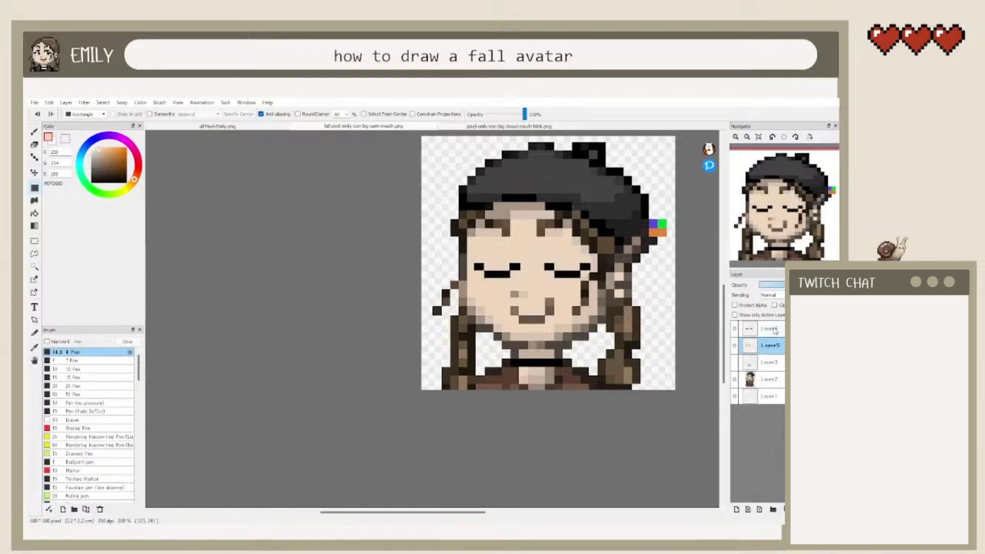
Step: Compare the face with and without the closed eyes by toggling the visibility of Layer4
{"action": "left_click", "coordinate": [768, 329], "text": "shift"}
{"action": "left_click", "coordinate": [734, 328]}
{"action": "left_click", "coordinate": [733, 328]}
{"action": "left_click", "coordinate": [734, 328]}
{"action": "left_click", "coordinate": [734, 328]}
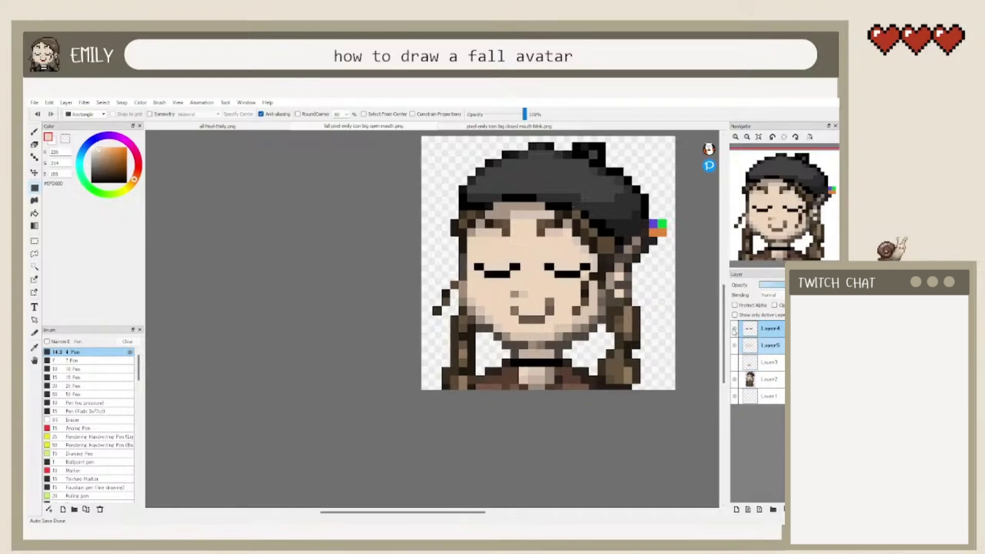
{"action": "left_click", "coordinate": [734, 328]}
{"action": "left_click", "coordinate": [734, 328]}
{"action": "left_click", "coordinate": [734, 329]}
{"action": "left_click", "coordinate": [734, 328]}
{"action": "left_click", "coordinate": [734, 328]}
Step: Hide Layer5 and cover the remains of the first open eye on Layer4 with the sampled shaded skin tone
{"action": "left_click", "coordinate": [769, 345]}
{"action": "left_click", "coordinate": [735, 328]}
{"action": "left_click", "coordinate": [770, 328]}
{"action": "key", "text": "m"}
{"action": "scroll", "coordinate": [547, 253], "scroll_direction": "up", "scroll_amount": 3}
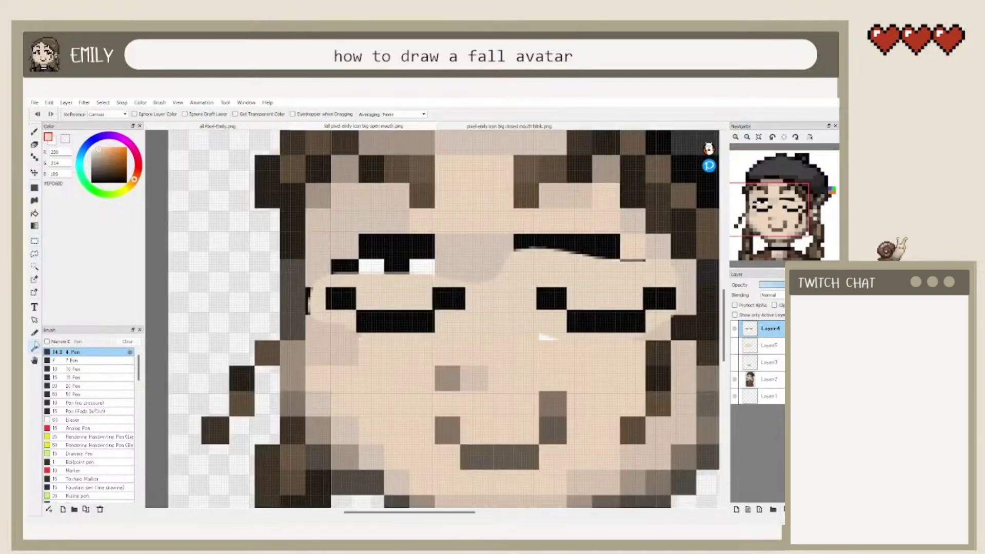
{"action": "left_click", "coordinate": [487, 246], "text": "alt"}
{"action": "scroll", "coordinate": [505, 227], "scroll_direction": "down", "scroll_amount": 1}
{"action": "left_click_drag", "start_coordinate": [406, 232], "coordinate": [456, 282]}
{"action": "left_click_drag", "start_coordinate": [377, 248], "coordinate": [406, 267]}
{"action": "left_click_drag", "start_coordinate": [429, 233], "coordinate": [447, 242]}
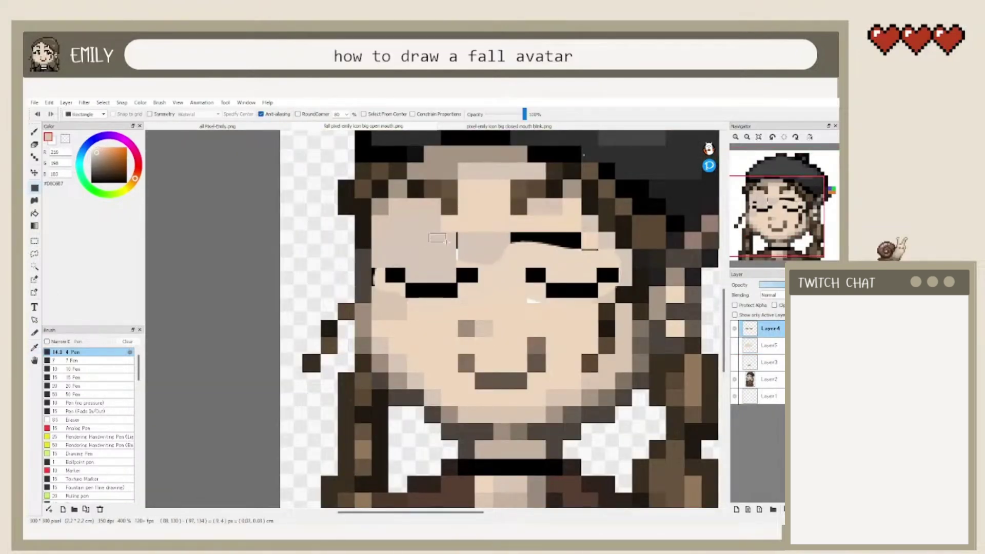
Step: Fill the area between the eyes with the shaded skin tone, checking it against the open eyes through Layer4's opacity and visibility
{"action": "left_click", "coordinate": [775, 285]}
{"action": "left_click", "coordinate": [795, 285]}
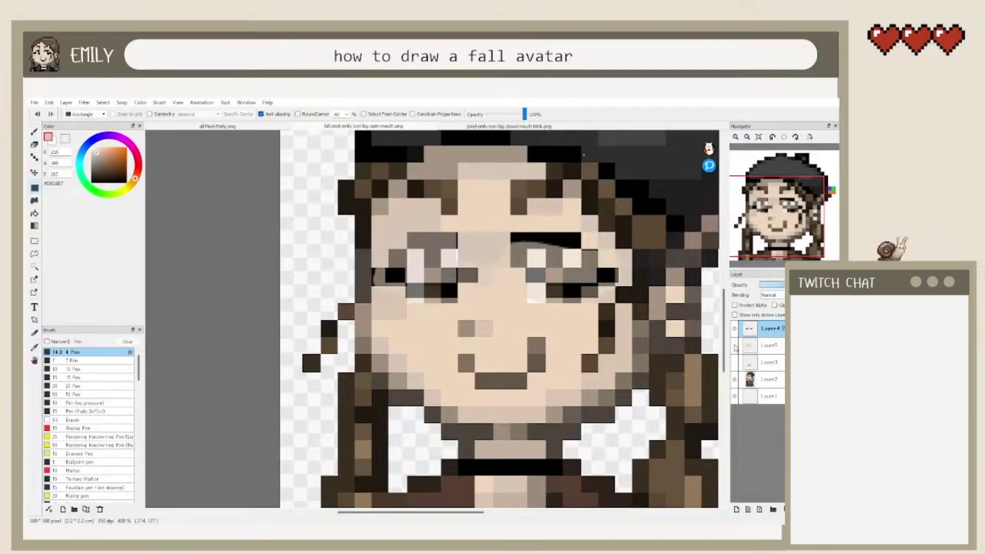
{"action": "left_click", "coordinate": [826, 285]}
{"action": "left_click_drag", "start_coordinate": [426, 233], "coordinate": [523, 239]}
{"action": "left_click", "coordinate": [735, 329]}
{"action": "left_click", "coordinate": [734, 328]}
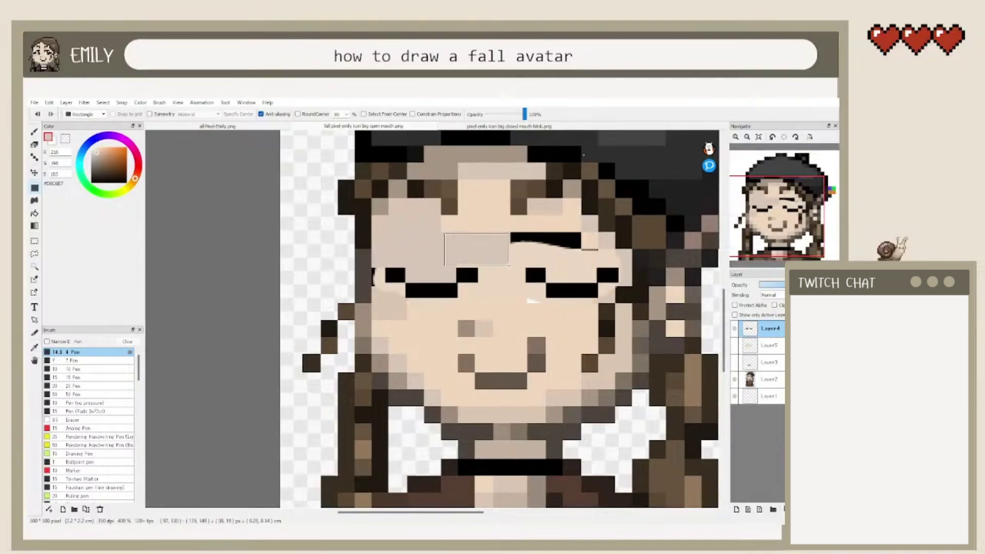
{"action": "left_click", "coordinate": [734, 329]}
{"action": "left_click", "coordinate": [734, 329]}
{"action": "left_click", "coordinate": [735, 330]}
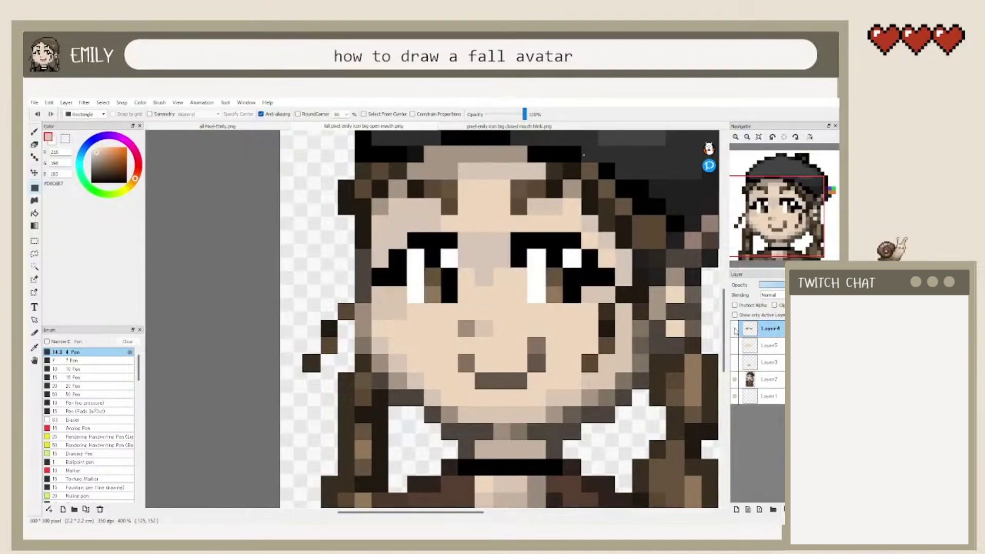
{"action": "left_click", "coordinate": [735, 330]}
Step: Cover the remaining upper lashes of the second eye on Layer4 with the sampled lighter skin tone
{"action": "left_click_drag", "start_coordinate": [599, 283], "coordinate": [617, 303]}
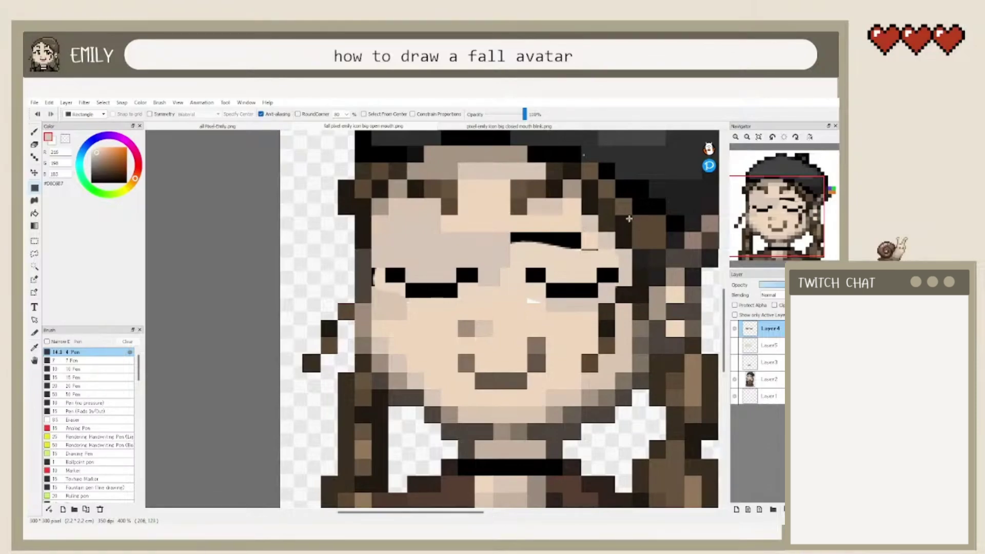
{"action": "key", "text": "ctrl+z"}
{"action": "left_click_drag", "start_coordinate": [616, 268], "coordinate": [629, 268]}
{"action": "left_click", "coordinate": [499, 207], "text": "alt"}
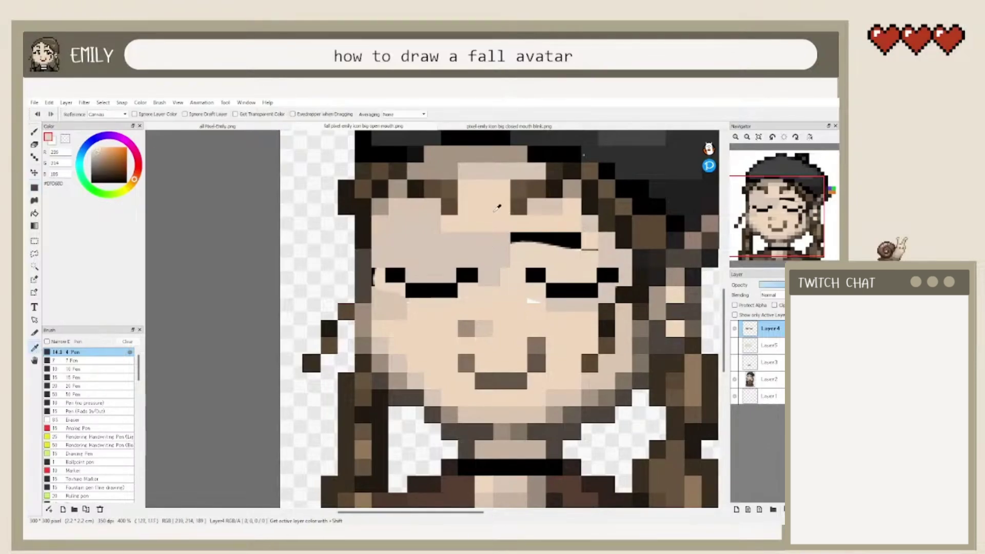
{"action": "left_click_drag", "start_coordinate": [581, 231], "coordinate": [507, 249]}
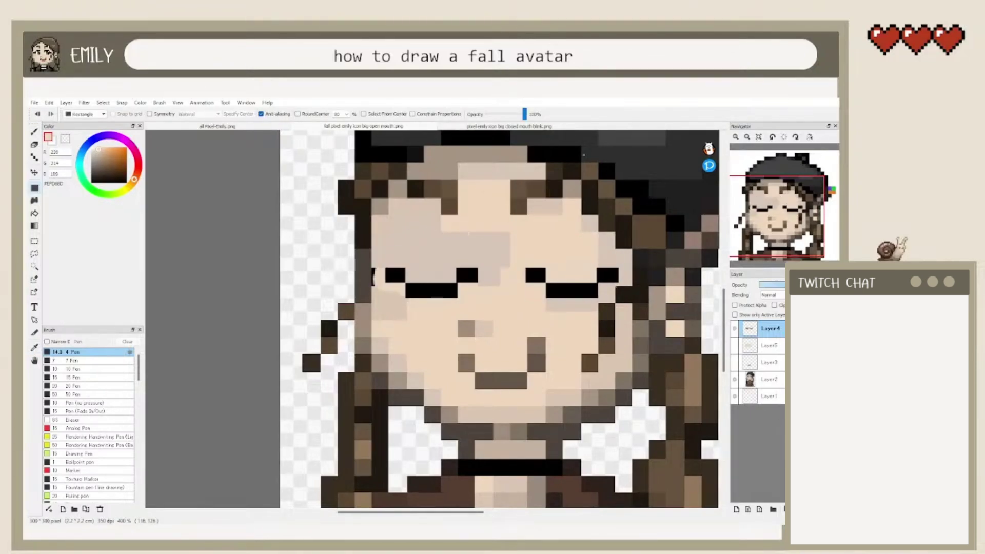
Step: Fill the area above the first closed eye and toward the nose bridge with the lighter skin tone
{"action": "left_click_drag", "start_coordinate": [444, 242], "coordinate": [406, 241]}
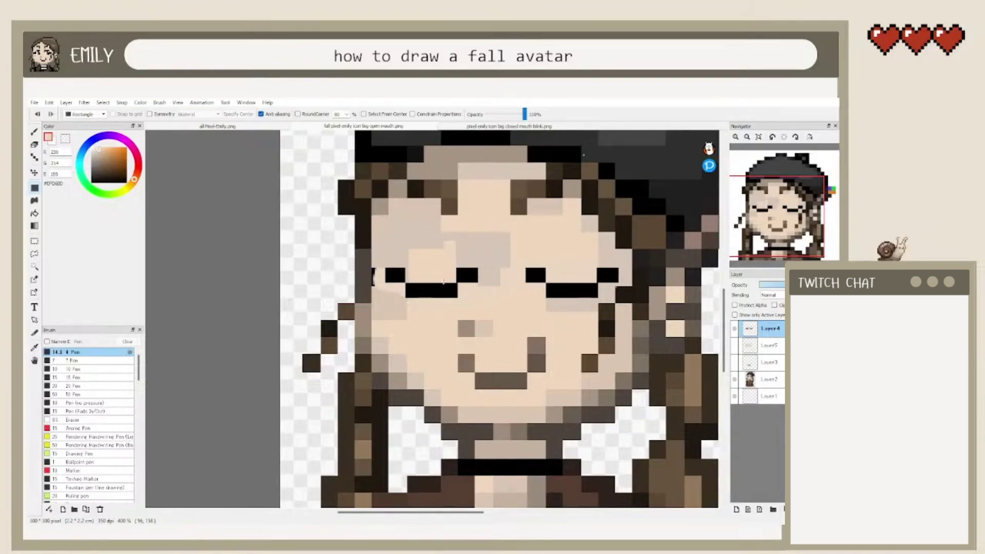
{"action": "left_click_drag", "start_coordinate": [436, 288], "coordinate": [402, 239]}
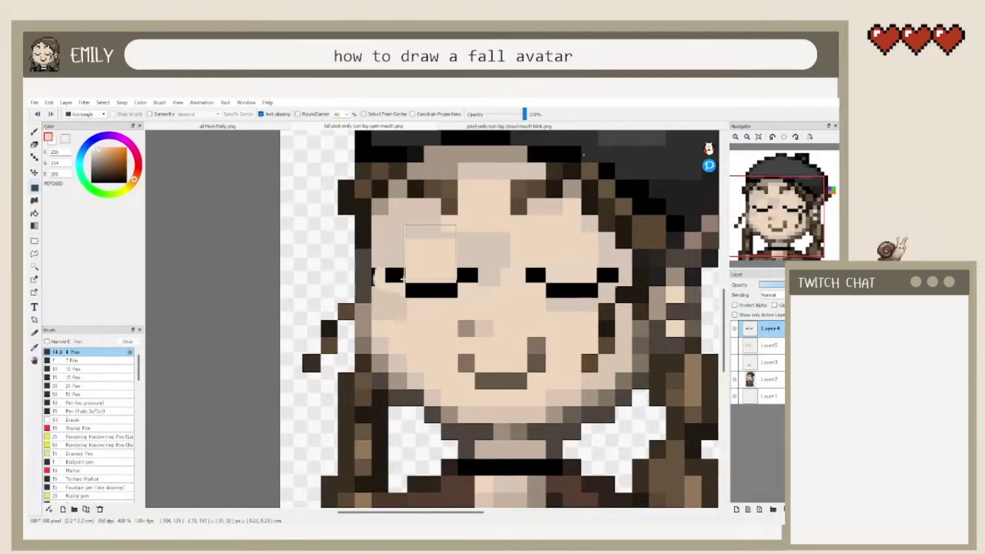
{"action": "left_click_drag", "start_coordinate": [404, 279], "coordinate": [404, 278]}
{"action": "left_click_drag", "start_coordinate": [447, 239], "coordinate": [475, 262]}
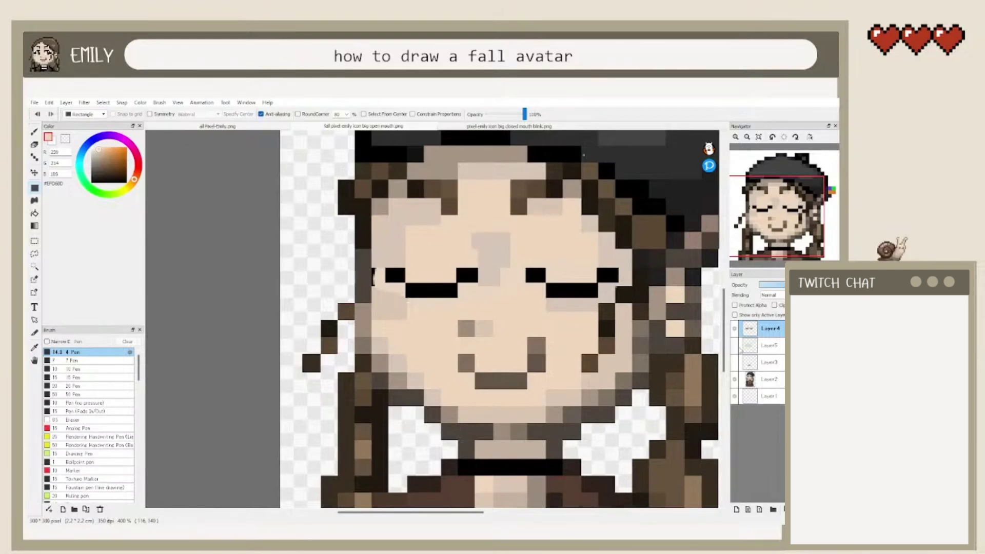
Step: Cover the leftover outer lash of the first eye and clean up the cheek below it with sampled skin tones
{"action": "right_click", "coordinate": [386, 249]}
{"action": "left_click_drag", "start_coordinate": [387, 250], "coordinate": [372, 289]}
{"action": "right_click", "coordinate": [437, 338]}
{"action": "left_click_drag", "start_coordinate": [437, 338], "coordinate": [408, 308]}
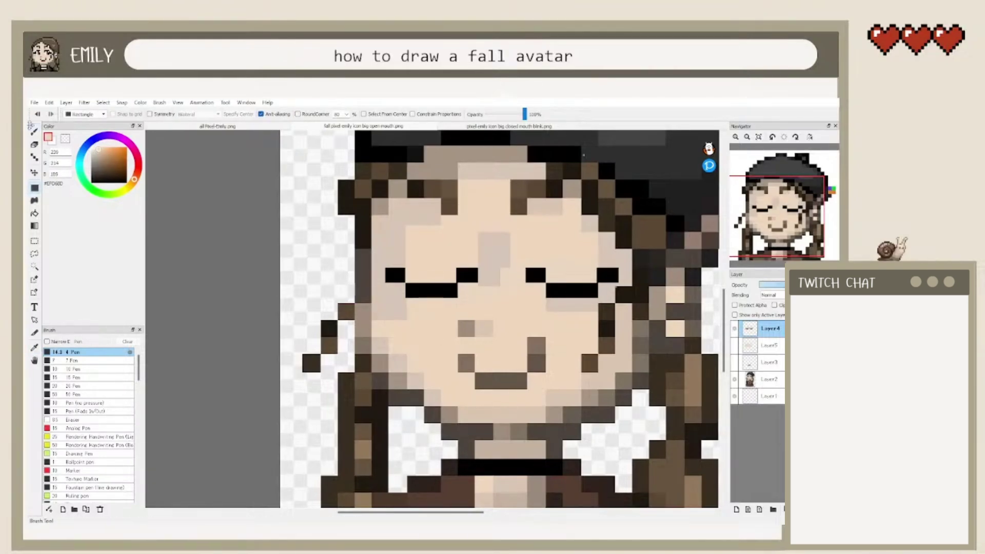
{"action": "left_click", "coordinate": [33, 130]}
{"action": "right_click", "coordinate": [426, 202]}
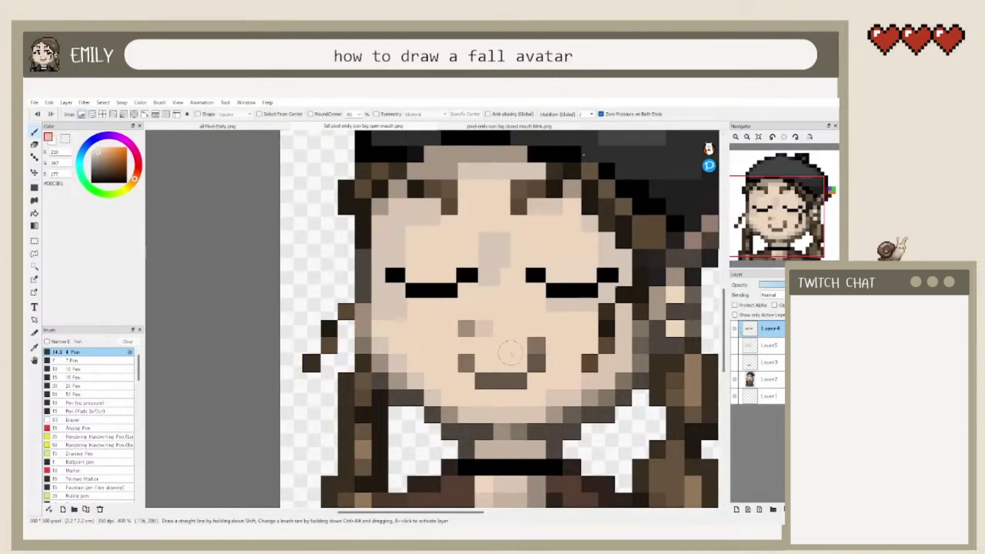
Step: Save the blinking icon, show Layer3 for the open mouth and save that version as a separate file
{"action": "scroll", "coordinate": [511, 353], "scroll_direction": "down", "scroll_amount": 4}
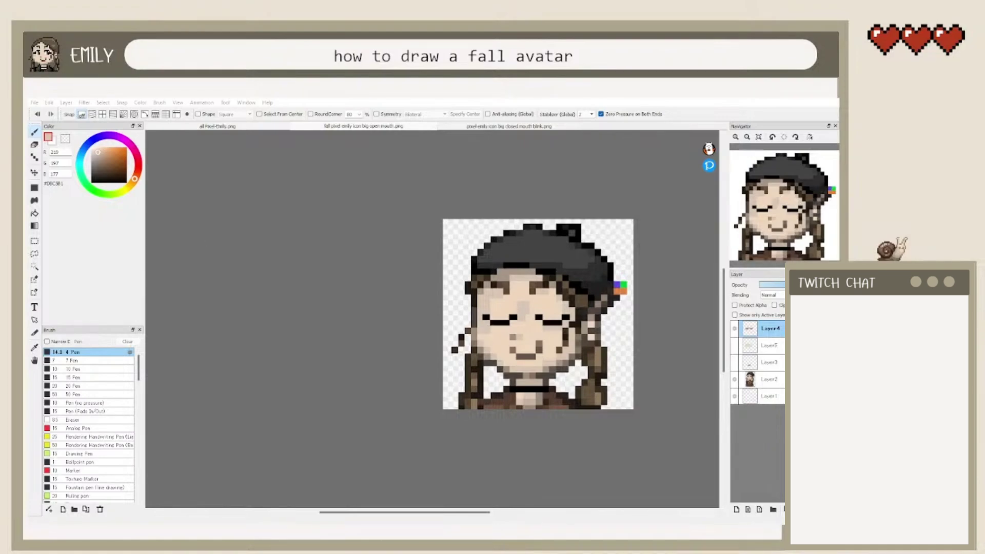
{"action": "key", "text": "Return"}
{"action": "left_click", "coordinate": [734, 362]}
{"action": "key", "text": "ctrl+shift+s"}
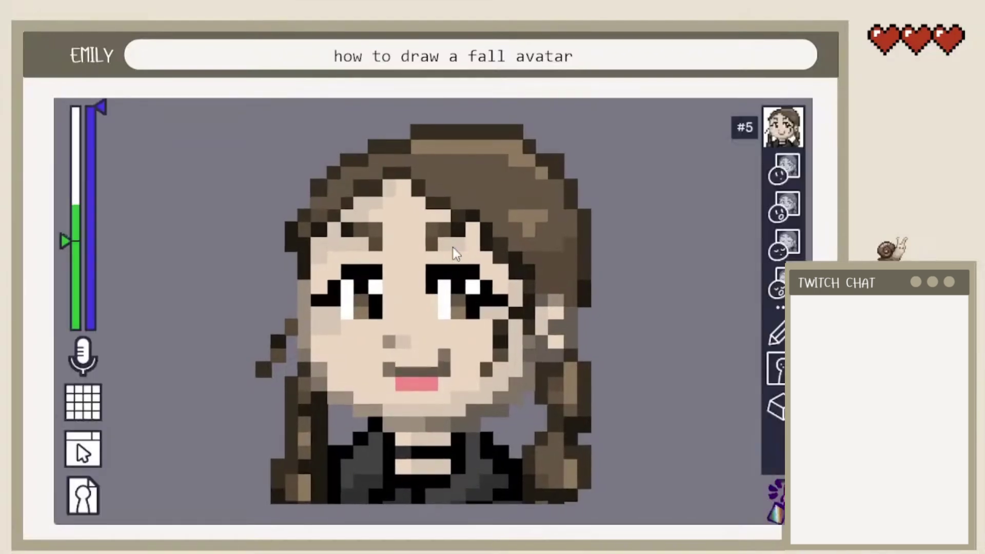
Step: Switch to veadotube mini and examine the avatar settings, the window settings and the controls of state #5
{"action": "mouse_move", "coordinate": [455, 144]}
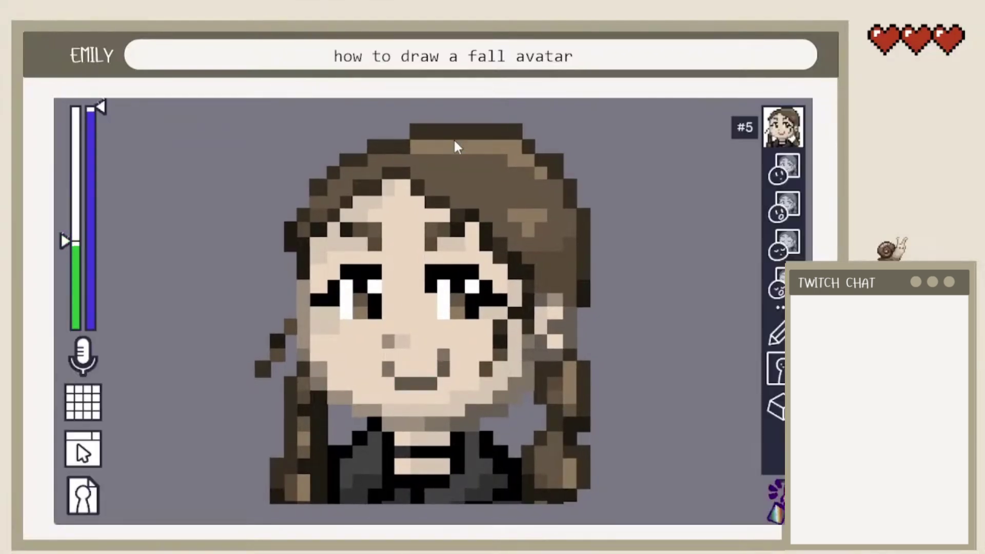
{"action": "left_click", "coordinate": [83, 496]}
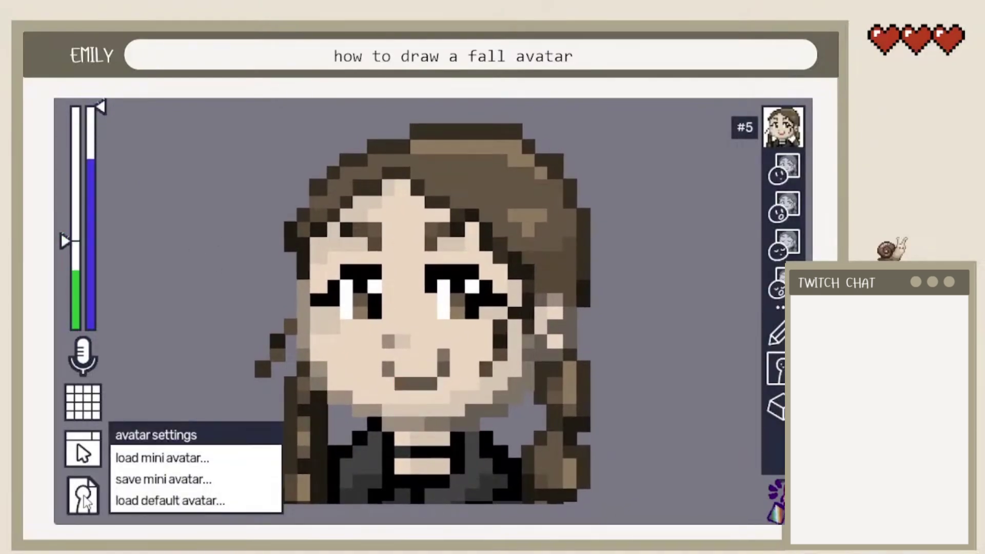
{"action": "left_click", "coordinate": [82, 459]}
{"action": "left_click", "coordinate": [82, 464]}
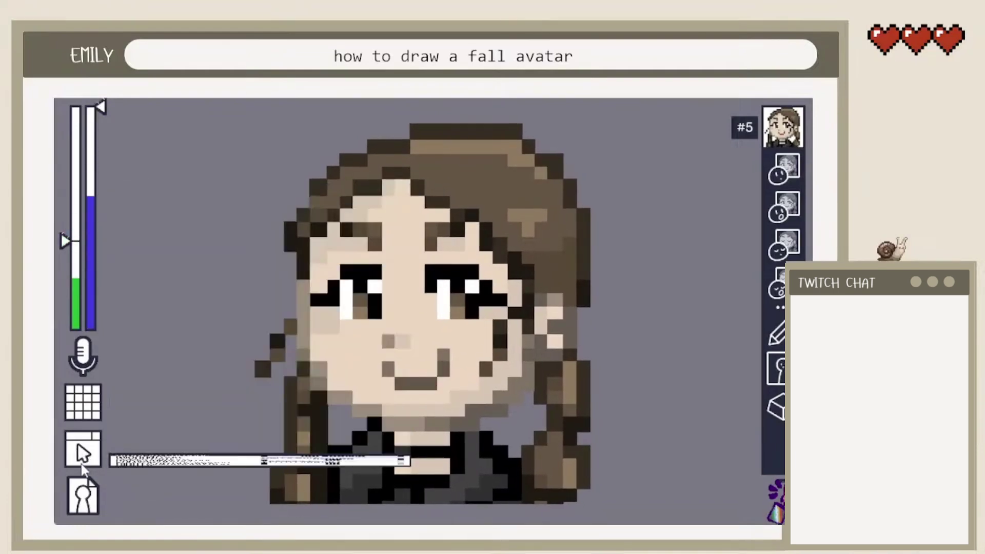
{"action": "left_click", "coordinate": [84, 502]}
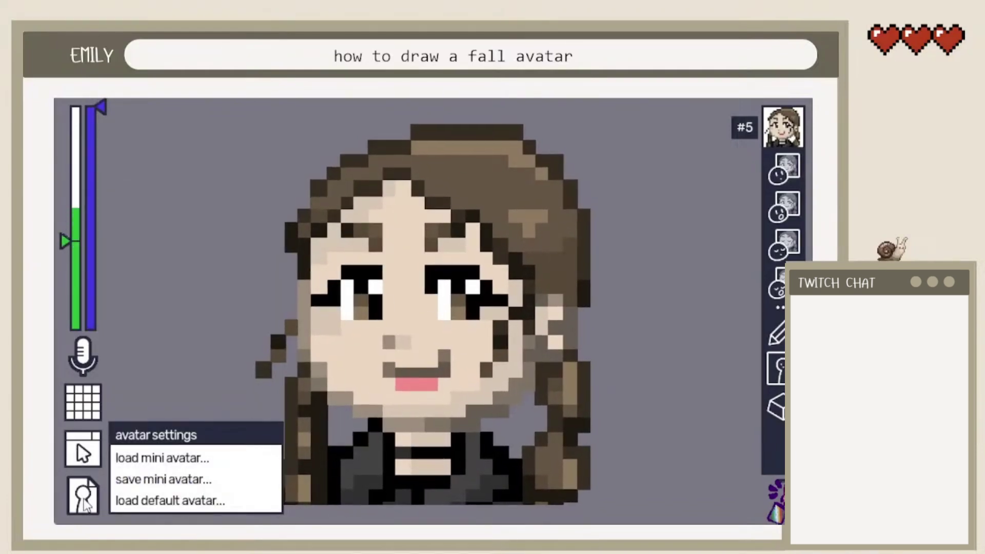
{"action": "left_click", "coordinate": [85, 504]}
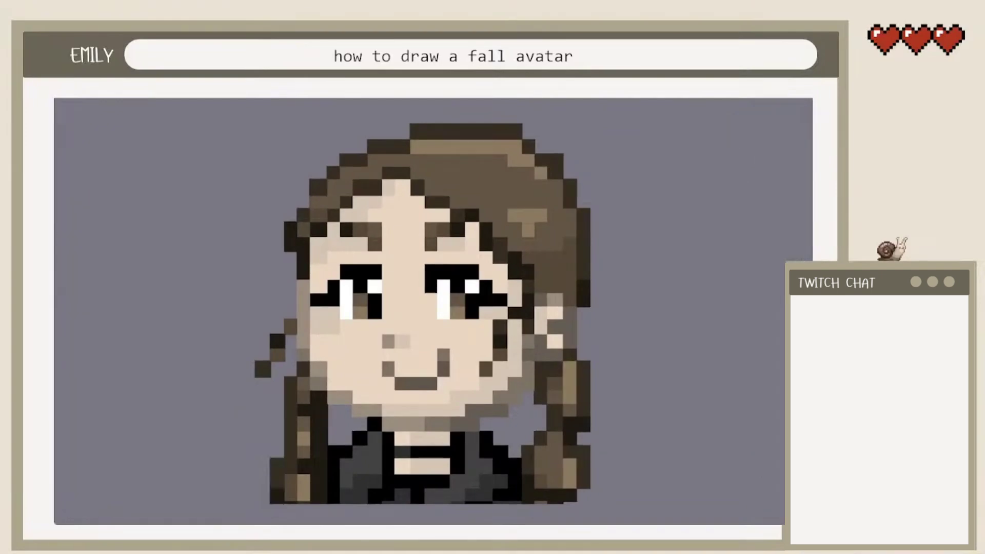
{"action": "left_click", "coordinate": [783, 141]}
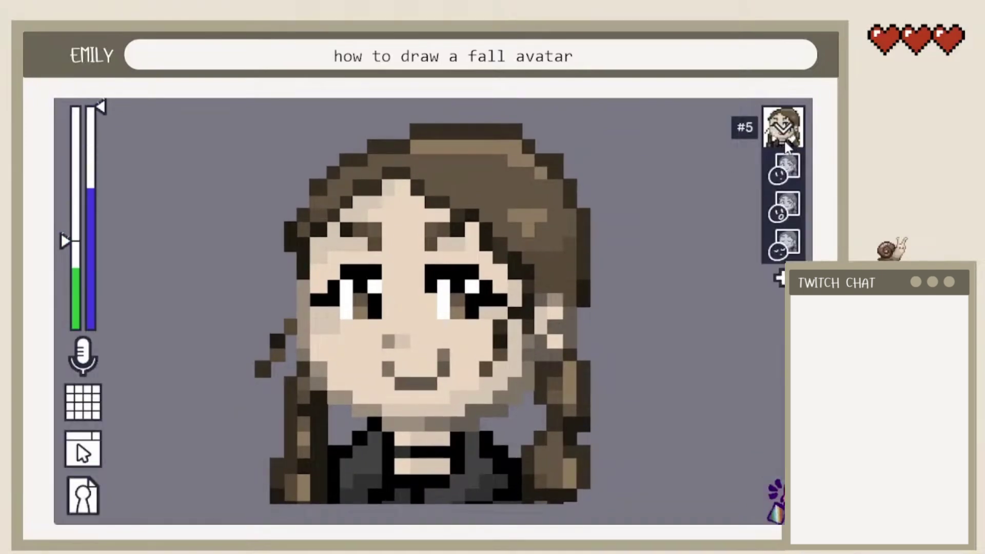
{"action": "left_click", "coordinate": [782, 141]}
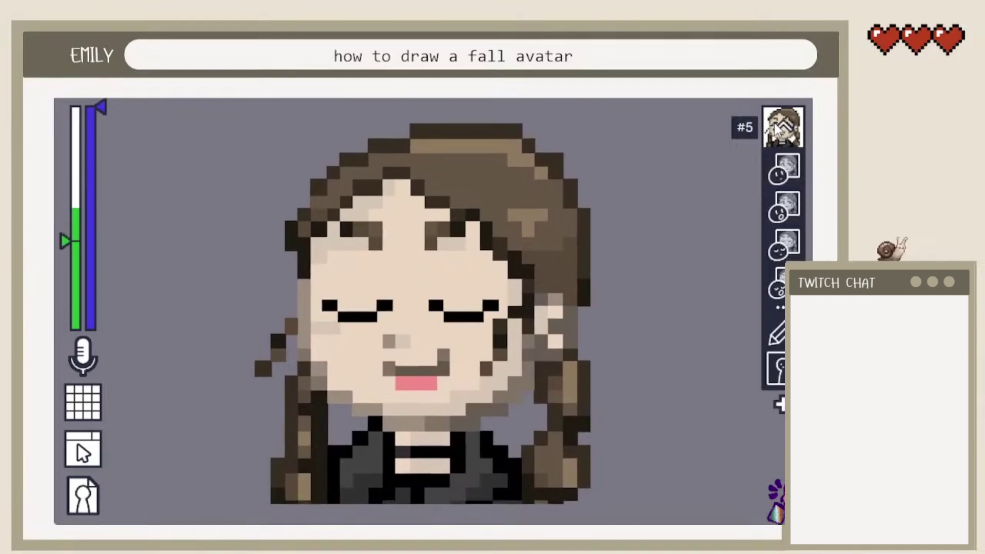
{"action": "left_click", "coordinate": [780, 169]}
{"action": "left_click", "coordinate": [701, 157]}
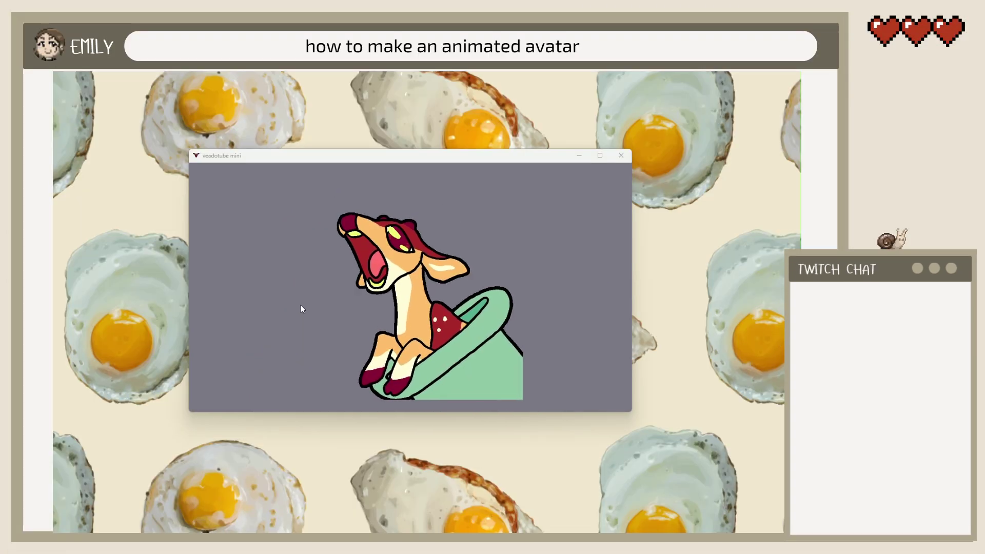
Step: Adjust the microphone volume cutoff, trying 45.0% and 18.2% before fine-tuning it slightly lower
{"action": "left_click", "coordinate": [333, 265]}
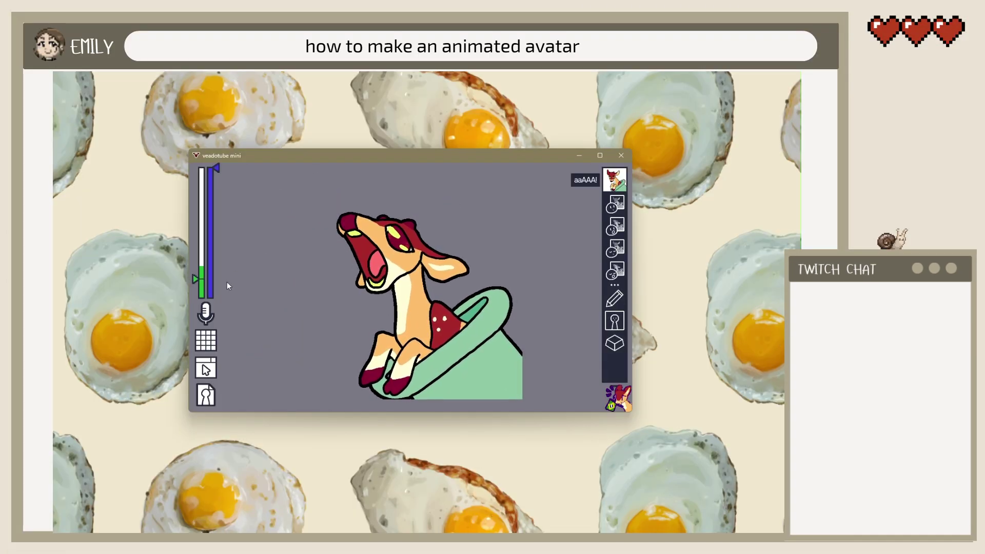
{"action": "mouse_move", "coordinate": [195, 279]}
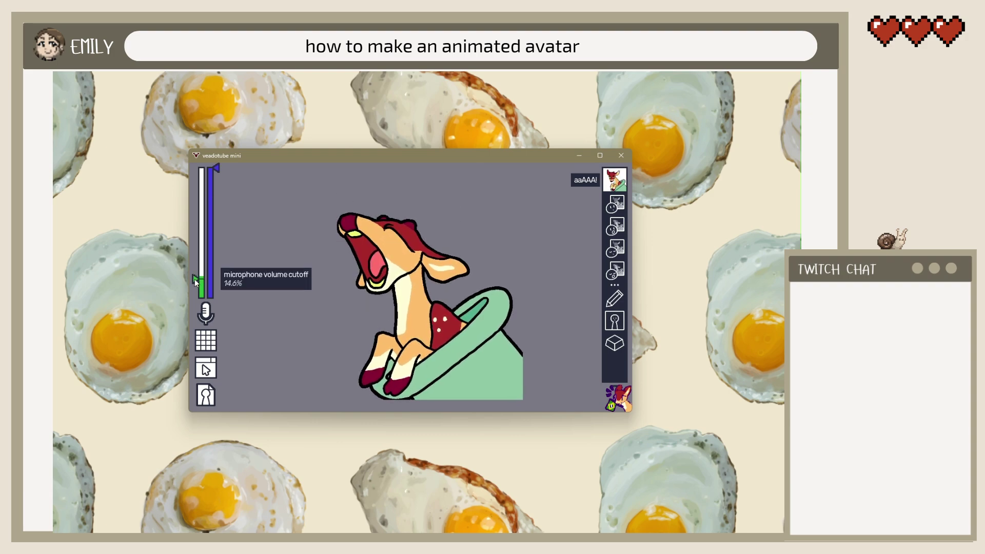
{"action": "left_click_drag", "start_coordinate": [195, 278], "coordinate": [196, 240]}
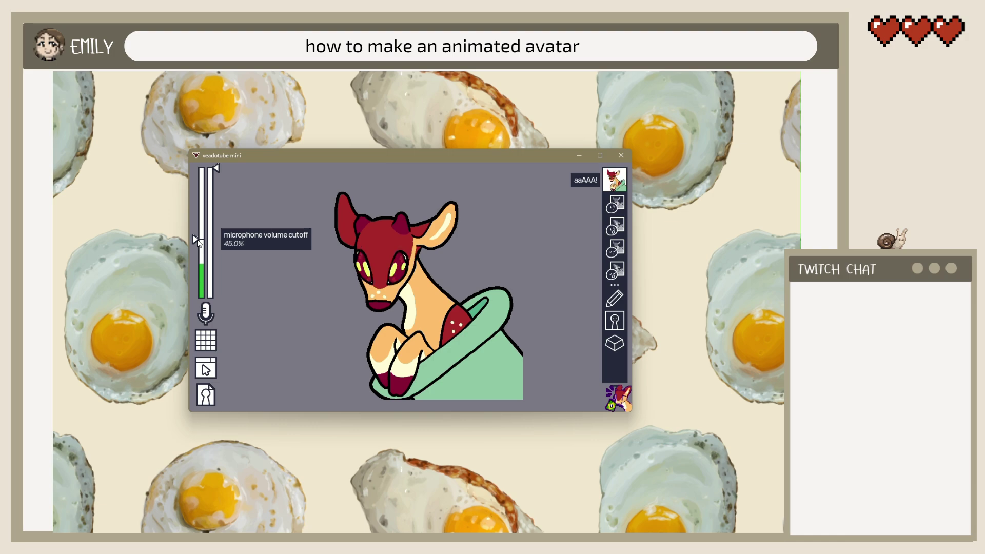
{"action": "left_click_drag", "start_coordinate": [197, 242], "coordinate": [194, 273]}
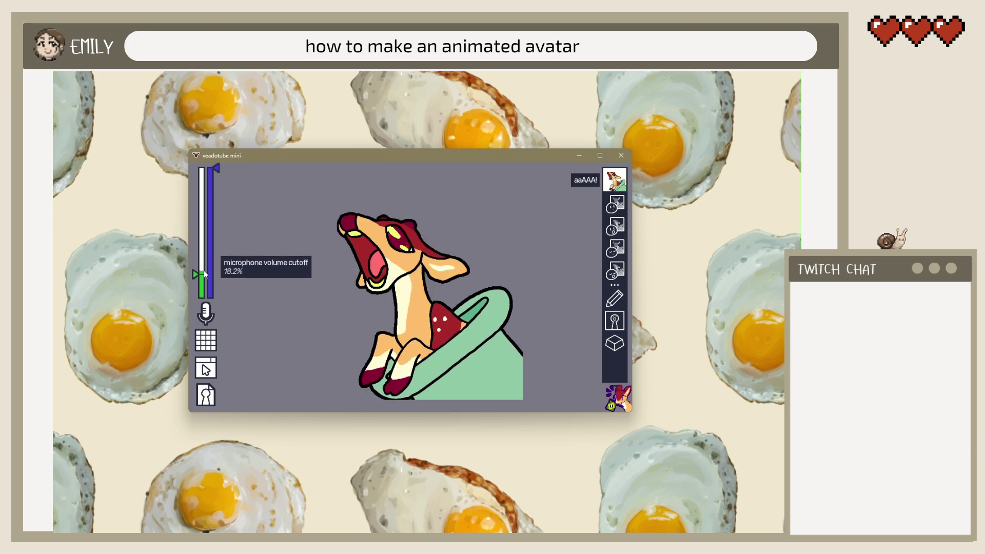
{"action": "left_click_drag", "start_coordinate": [205, 274], "coordinate": [196, 278]}
{"action": "mouse_move", "coordinate": [211, 175]}
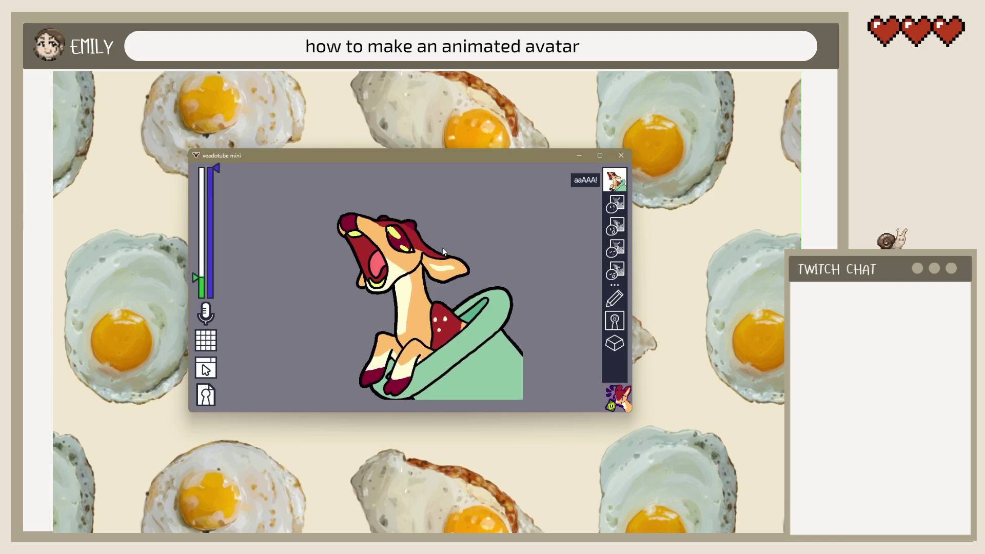
Step: Search the image files for "fall" and load a fall avatar icon as the closed-mouth image
{"action": "left_click", "coordinate": [612, 209]}
{"action": "left_click", "coordinate": [550, 195]}
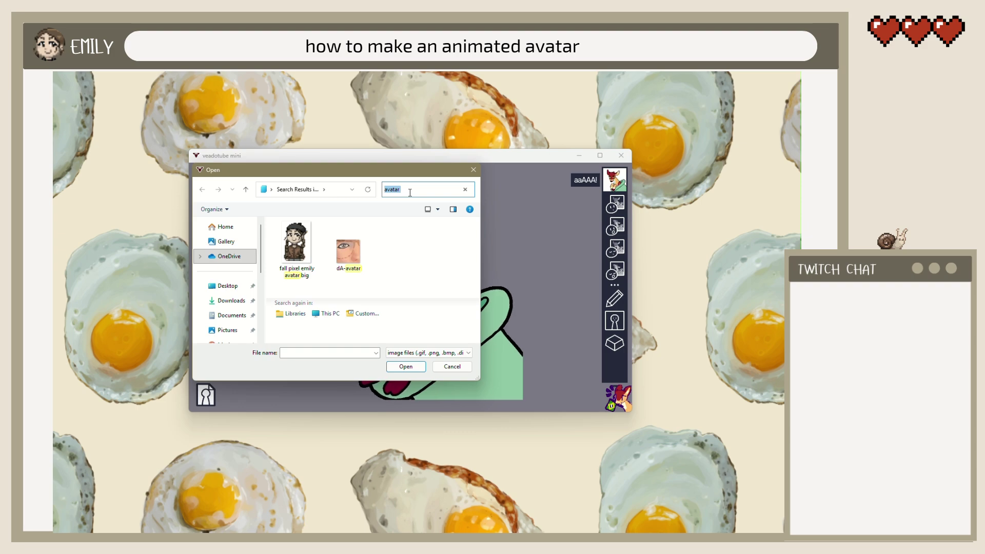
{"action": "type", "text": "pi"}
{"action": "type", "text": "fall"}
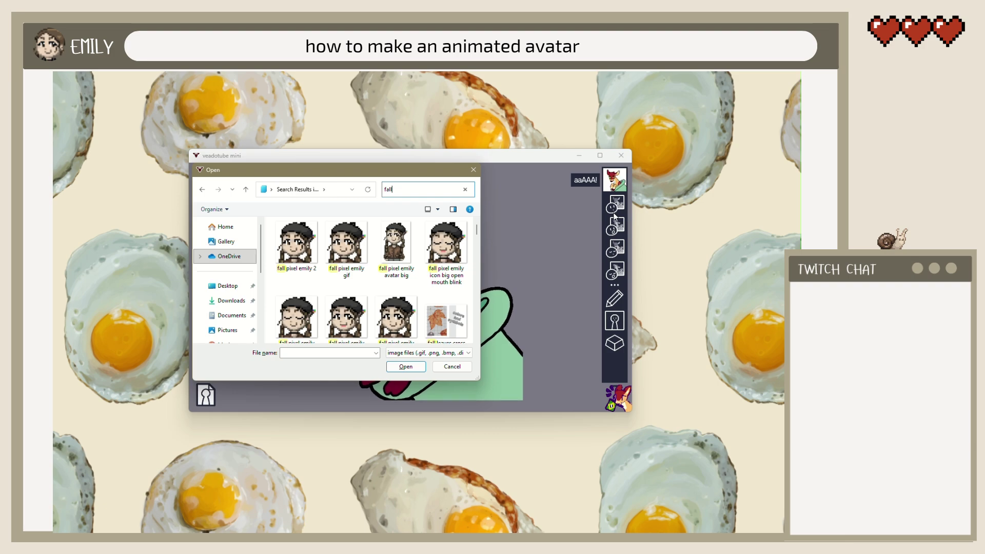
{"action": "double_click", "coordinate": [398, 318]}
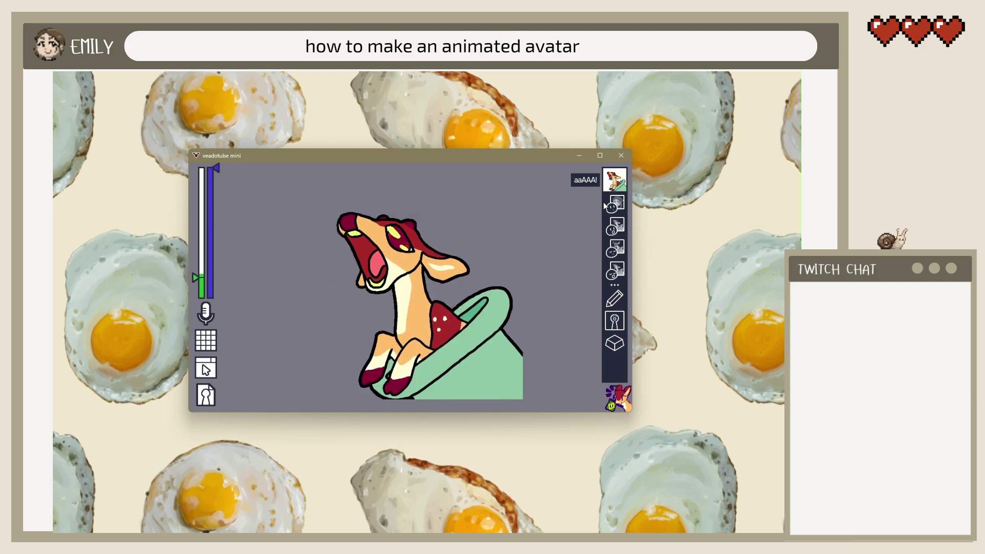
Step: Replace the state's open-mouth image with the fall icon that has open eyes and an open mouth
{"action": "right_click", "coordinate": [622, 237]}
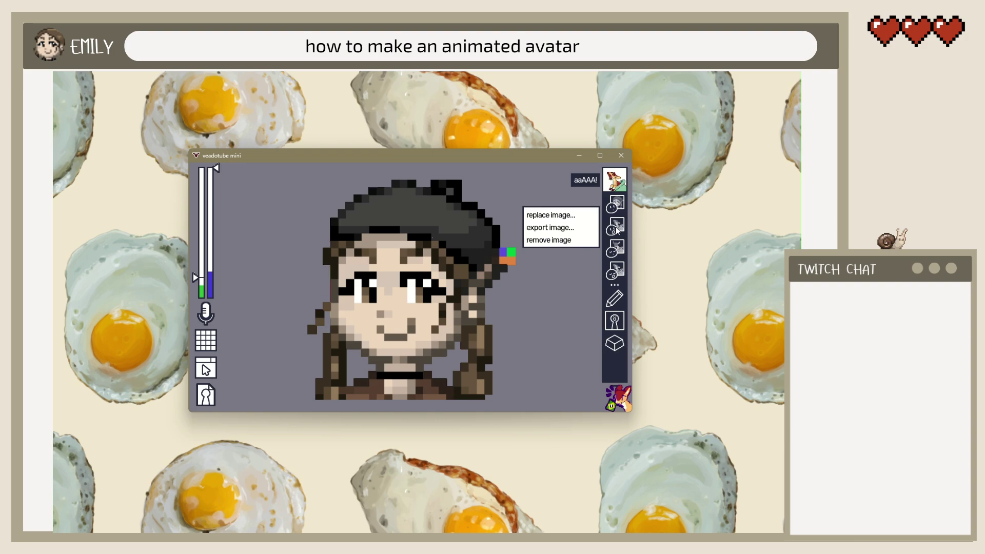
{"action": "left_click", "coordinate": [568, 218]}
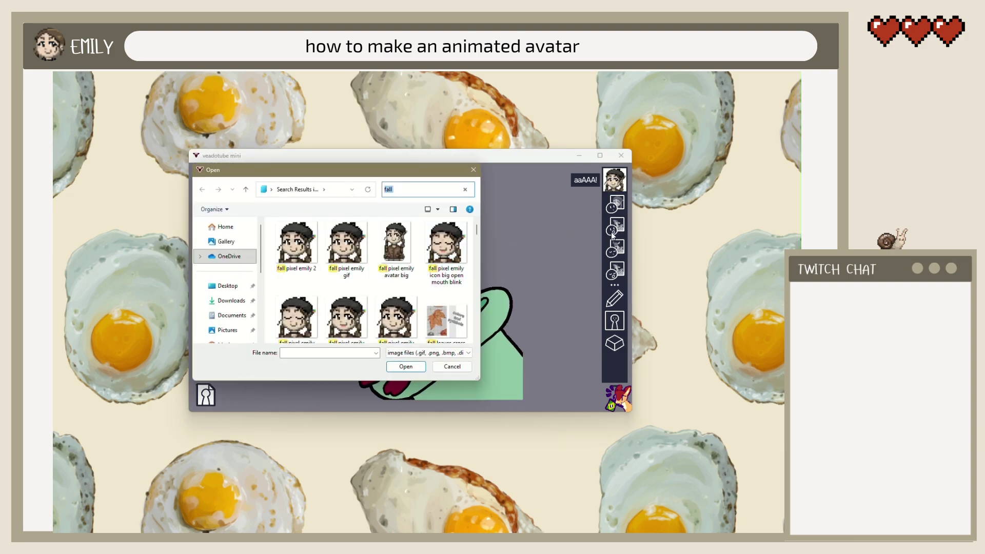
{"action": "double_click", "coordinate": [347, 317]}
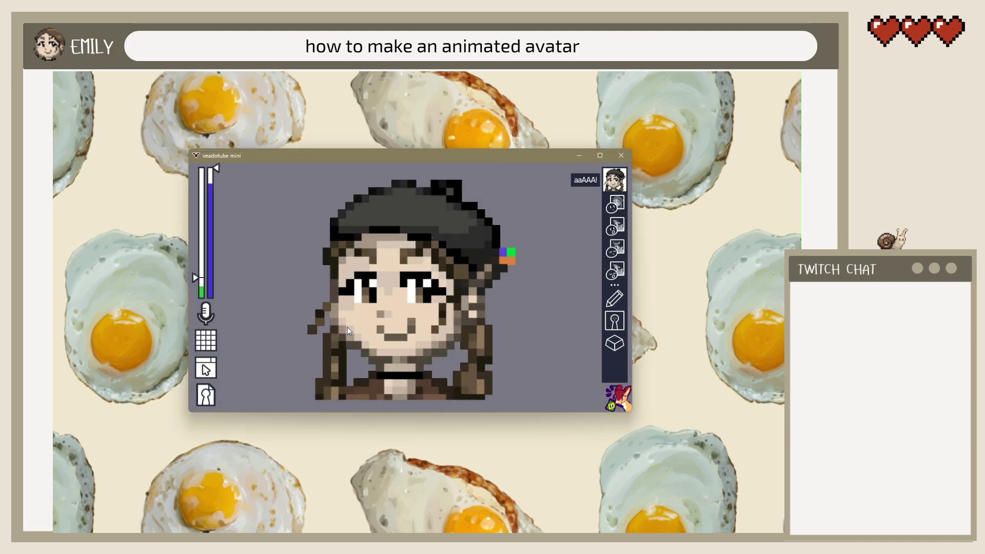
Step: Replace the closed-mouth blink image with the fall blinking icon and the open-mouth blink image with the fall "icon big open mouth blink" file
{"action": "left_click", "coordinate": [616, 248]}
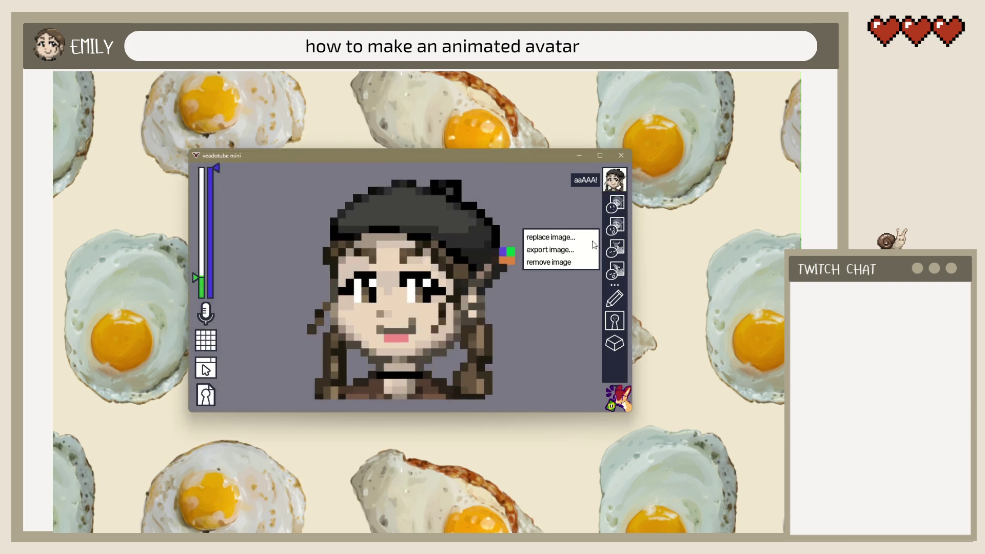
{"action": "left_click", "coordinate": [550, 237]}
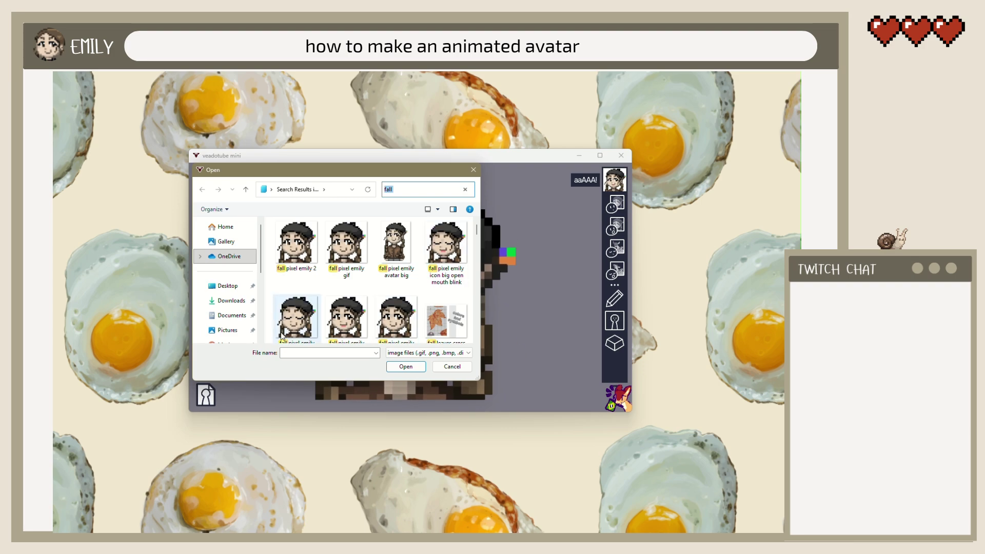
{"action": "double_click", "coordinate": [286, 312]}
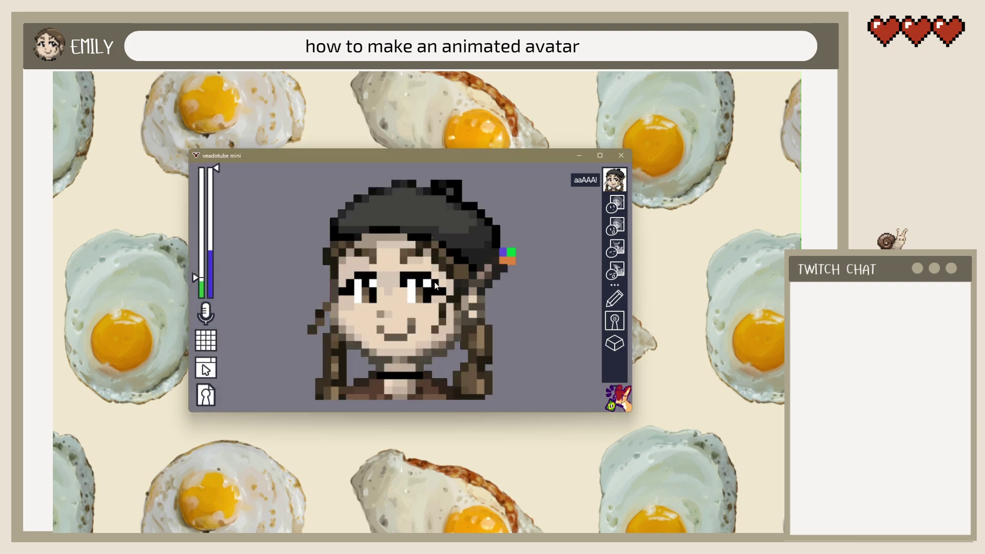
{"action": "left_click", "coordinate": [617, 271]}
{"action": "left_click", "coordinate": [547, 264]}
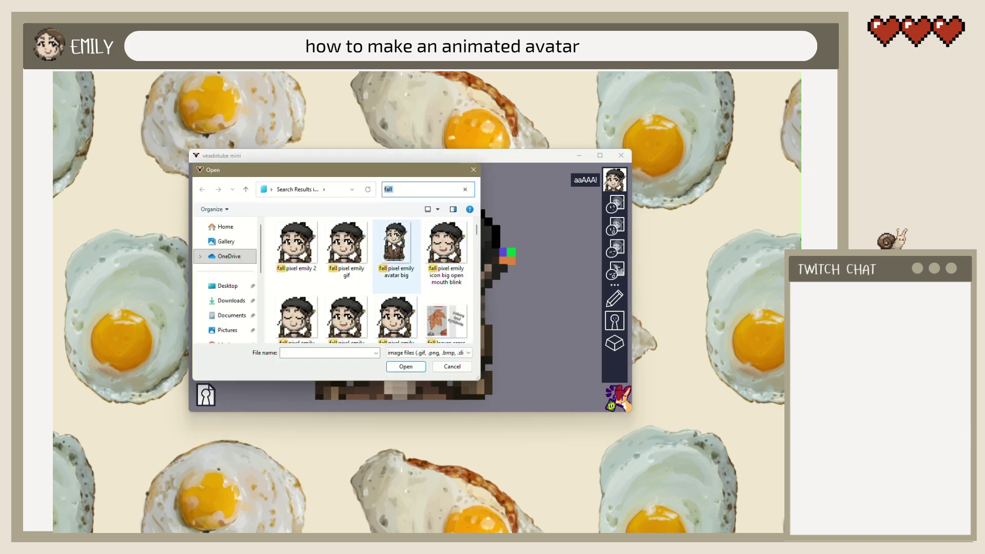
{"action": "double_click", "coordinate": [435, 242]}
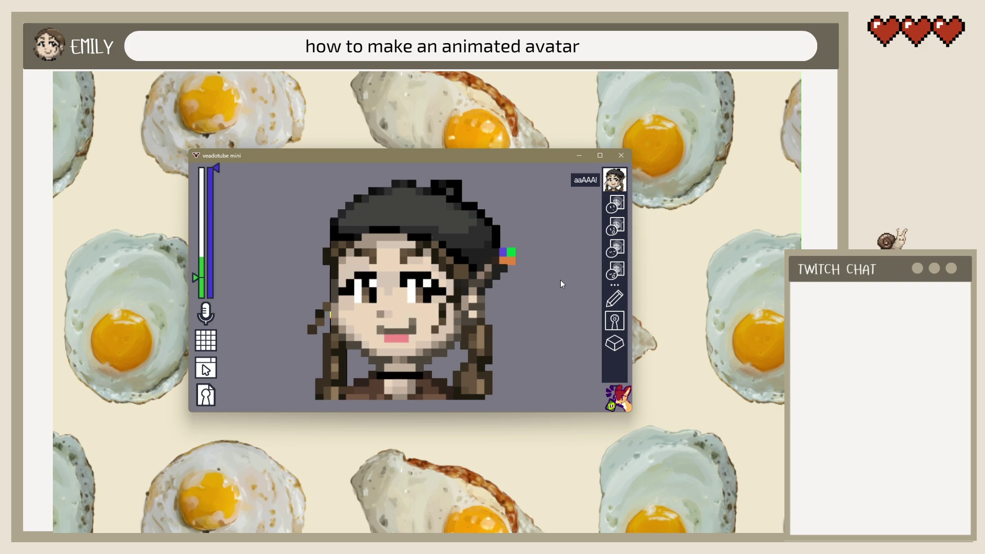
Step: Set the state's image mode to pixel and its blink duration to about 251 ms
{"action": "left_click", "coordinate": [614, 298]}
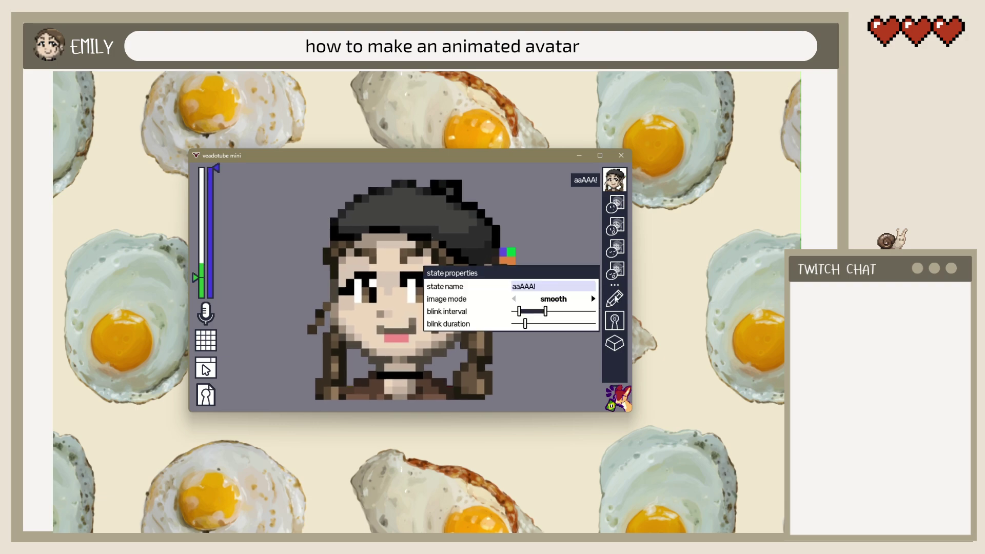
{"action": "left_click", "coordinate": [540, 289]}
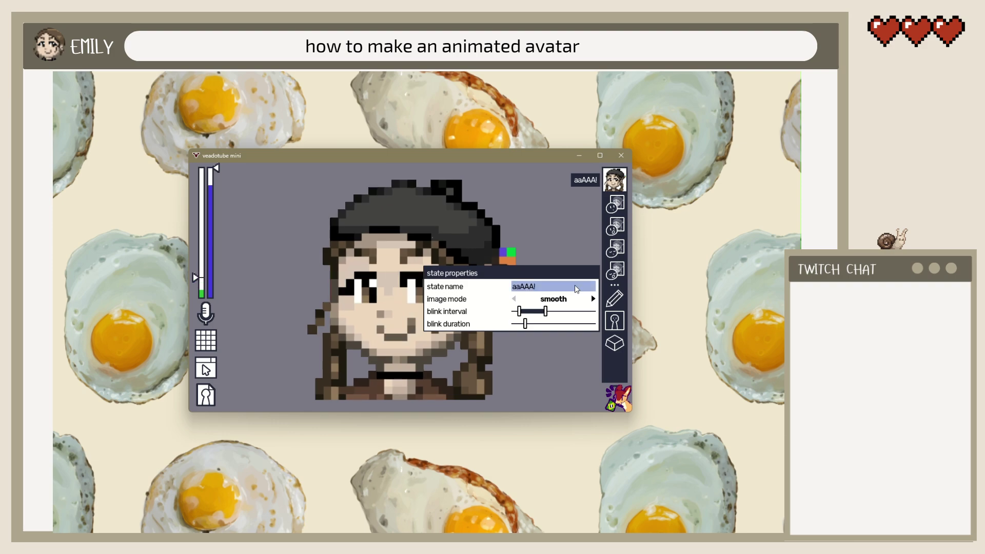
{"action": "left_click", "coordinate": [538, 287]}
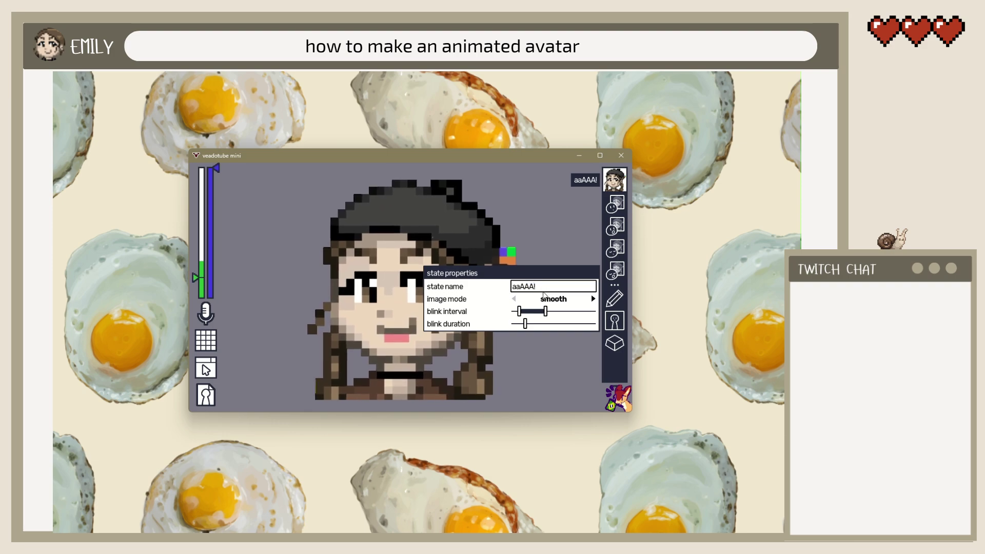
{"action": "left_click", "coordinate": [593, 299]}
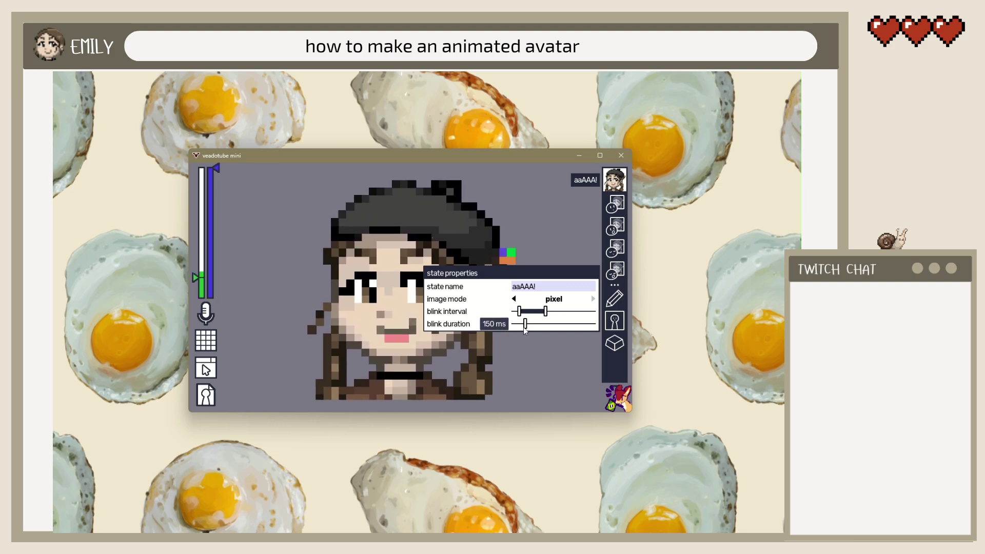
{"action": "left_click_drag", "start_coordinate": [524, 326], "coordinate": [557, 328]}
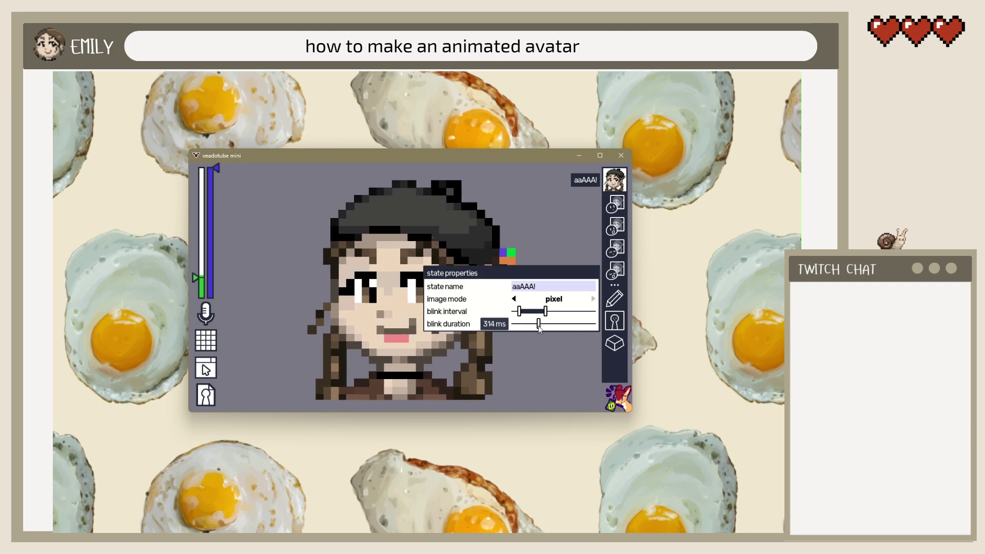
{"action": "left_click_drag", "start_coordinate": [557, 329], "coordinate": [533, 328]}
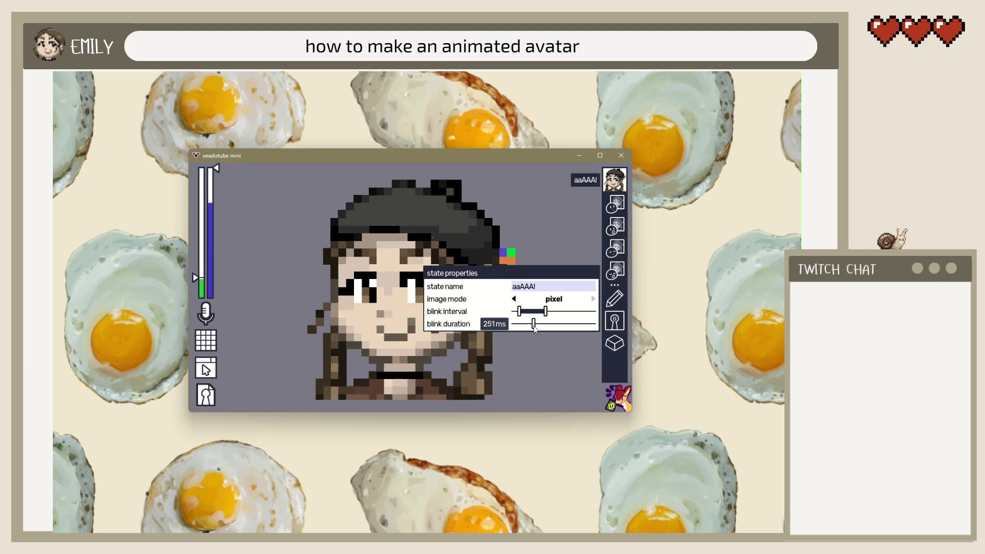
Step: Examine the state's effects, the transitions that can be added and its shortcut options
{"action": "left_click", "coordinate": [613, 321]}
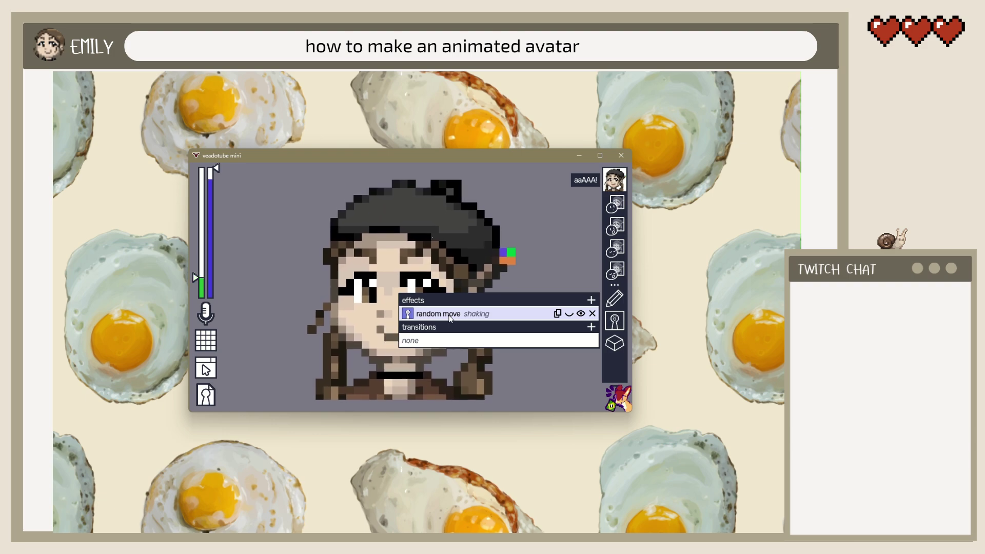
{"action": "left_click", "coordinate": [593, 328]}
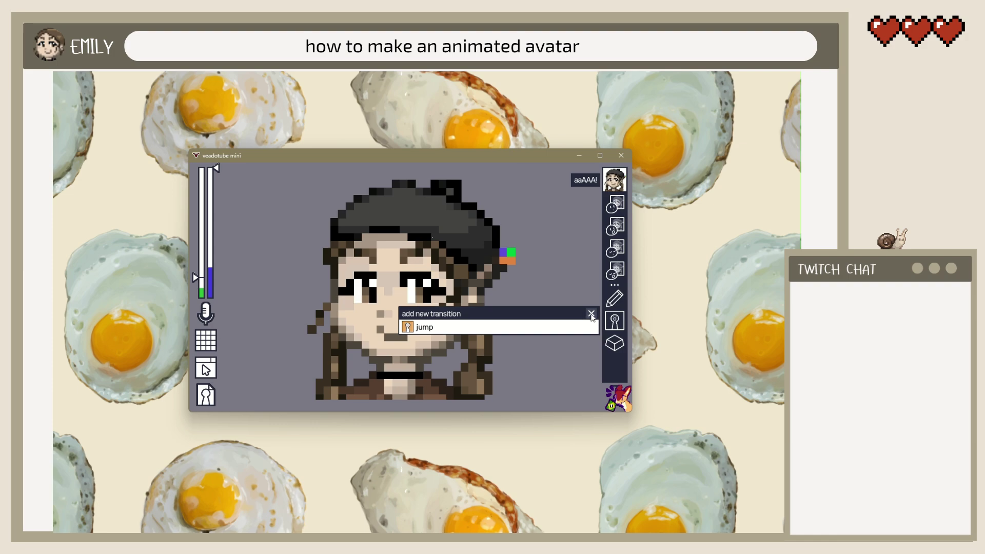
{"action": "left_click", "coordinate": [592, 313]}
{"action": "left_click", "coordinate": [614, 345]}
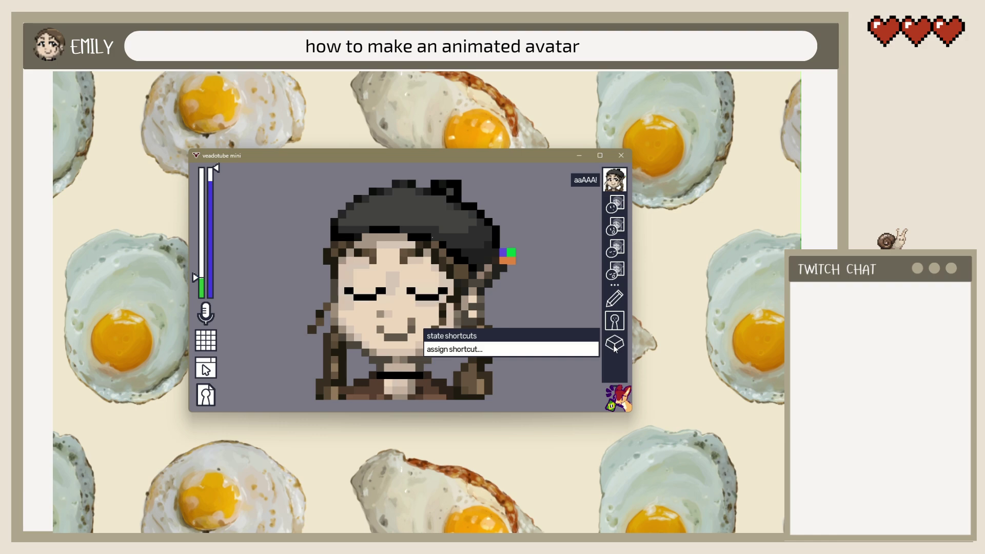
Step: Try the image and color backgrounds in the display settings and restore the transparent background
{"action": "left_click", "coordinate": [215, 343]}
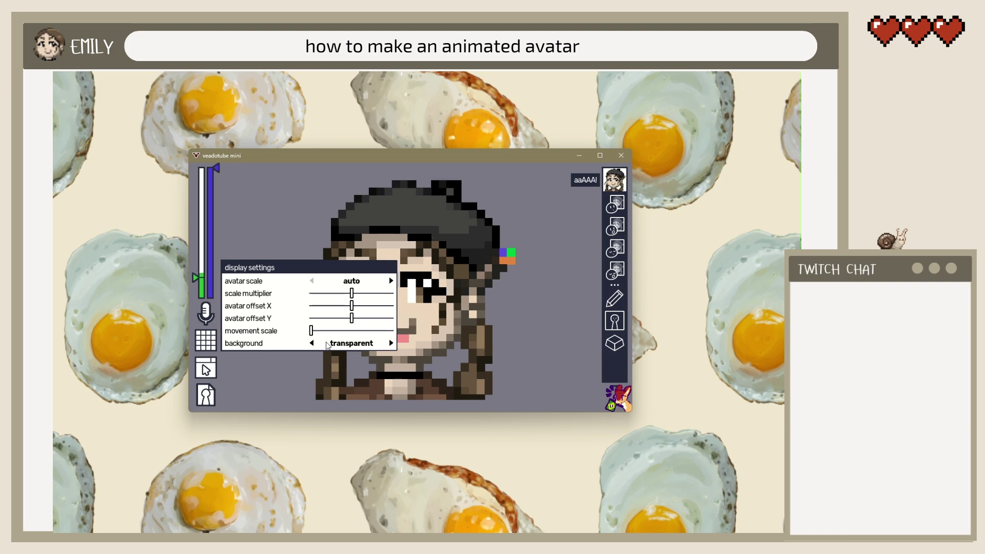
{"action": "left_click", "coordinate": [390, 343]}
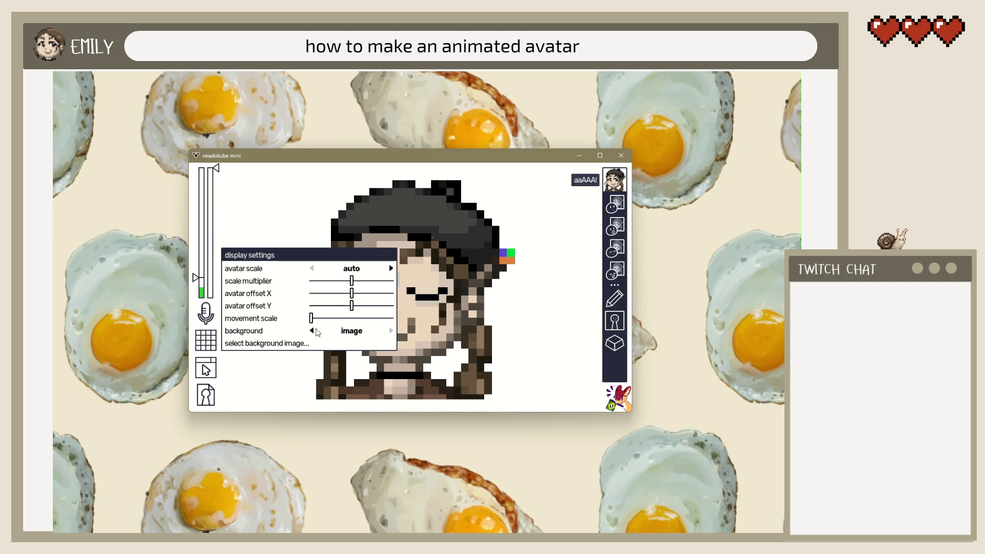
{"action": "left_click", "coordinate": [311, 330]}
{"action": "left_click_drag", "start_coordinate": [310, 331], "coordinate": [312, 331]}
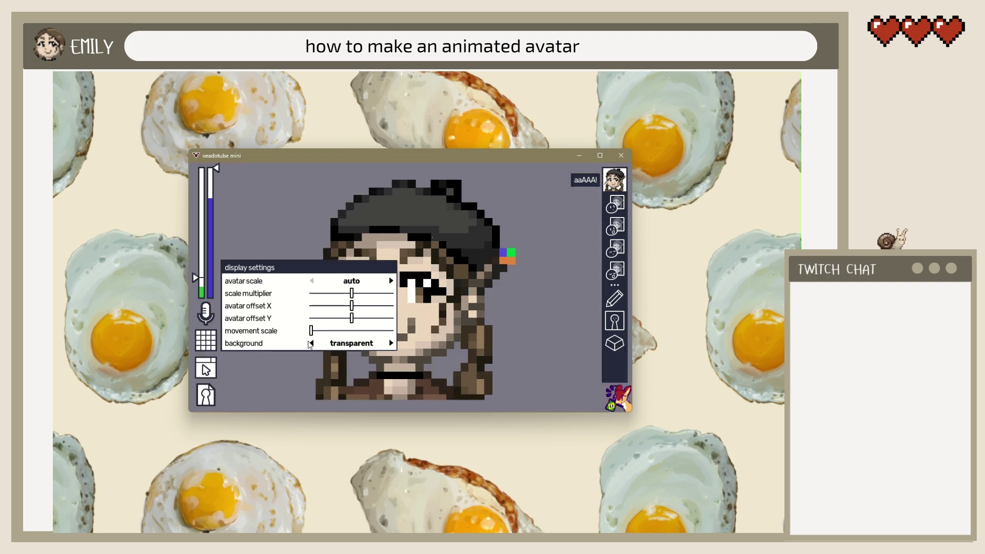
{"action": "left_click", "coordinate": [311, 343]}
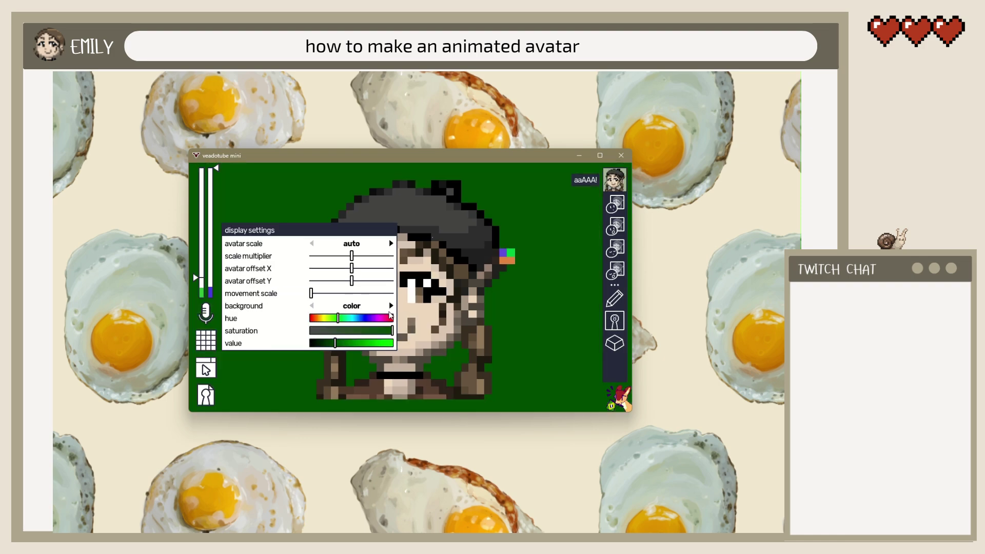
{"action": "left_click", "coordinate": [390, 307]}
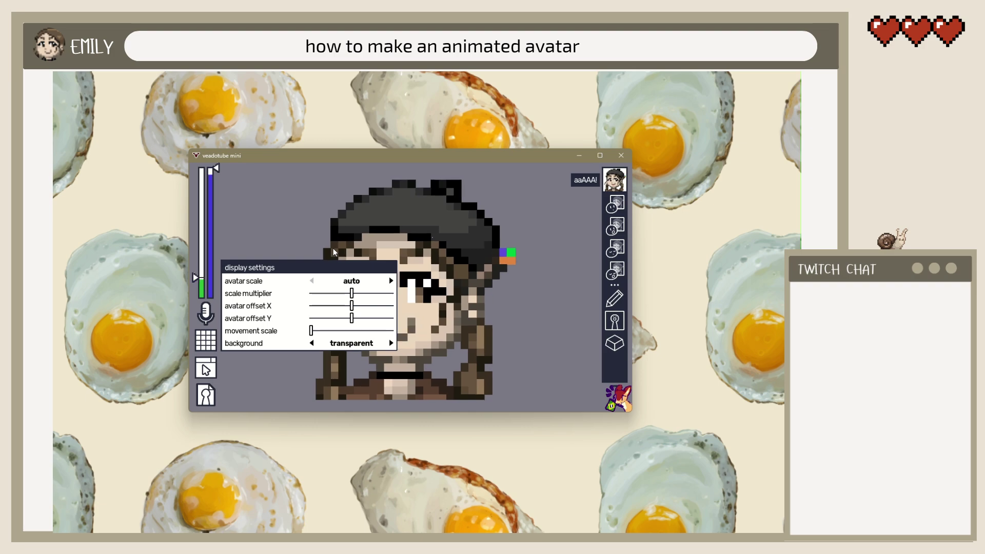
{"action": "left_click", "coordinate": [196, 338]}
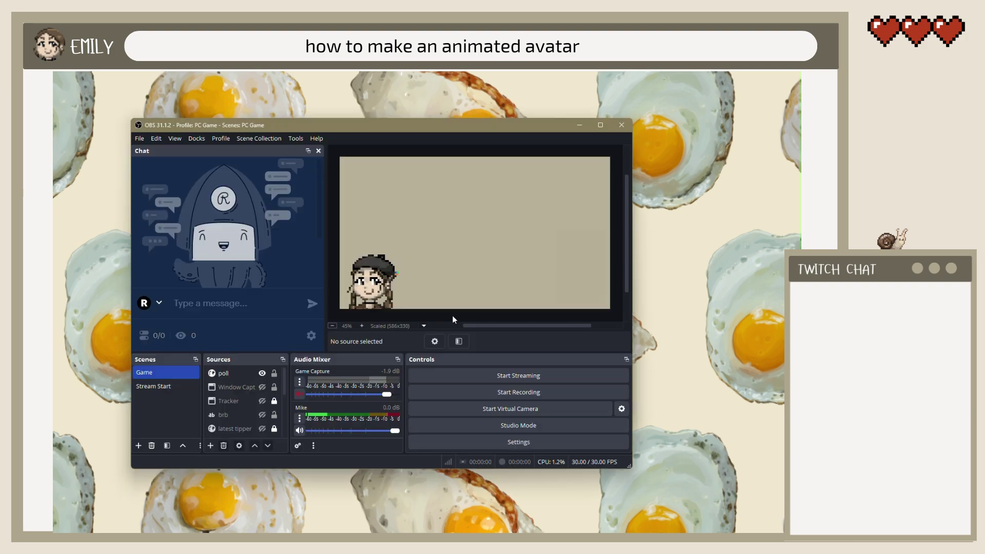
Step: Switch to OBS, find the avatar source in the Game scene and review its properties
{"action": "left_click_drag", "start_coordinate": [283, 377], "coordinate": [285, 399]}
{"action": "left_click", "coordinate": [275, 417]}
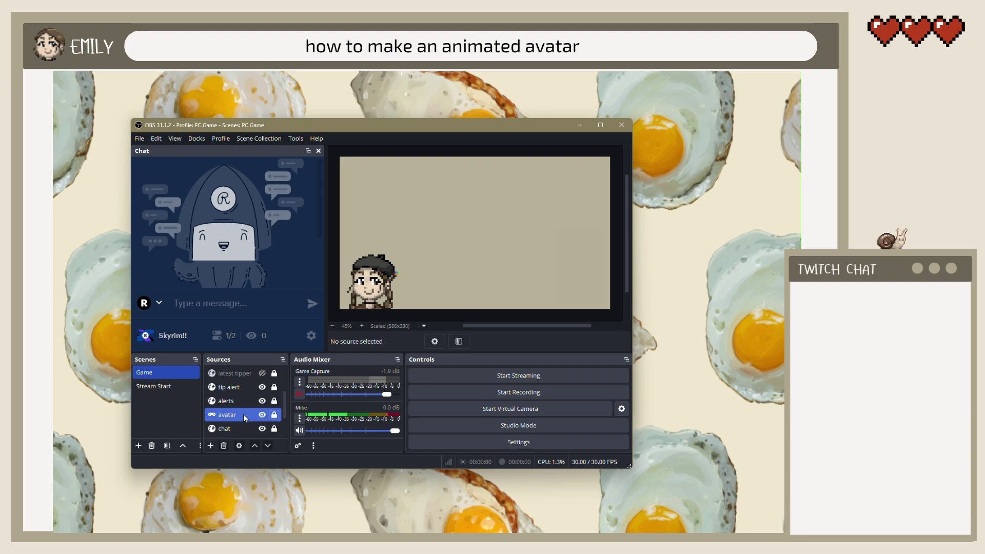
{"action": "double_click", "coordinate": [228, 416]}
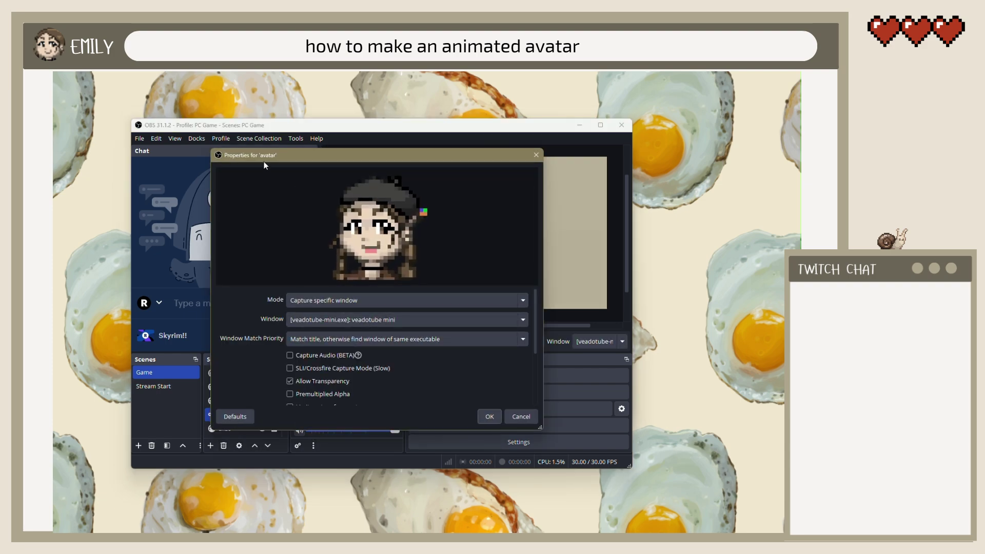
{"action": "left_click", "coordinate": [518, 418]}
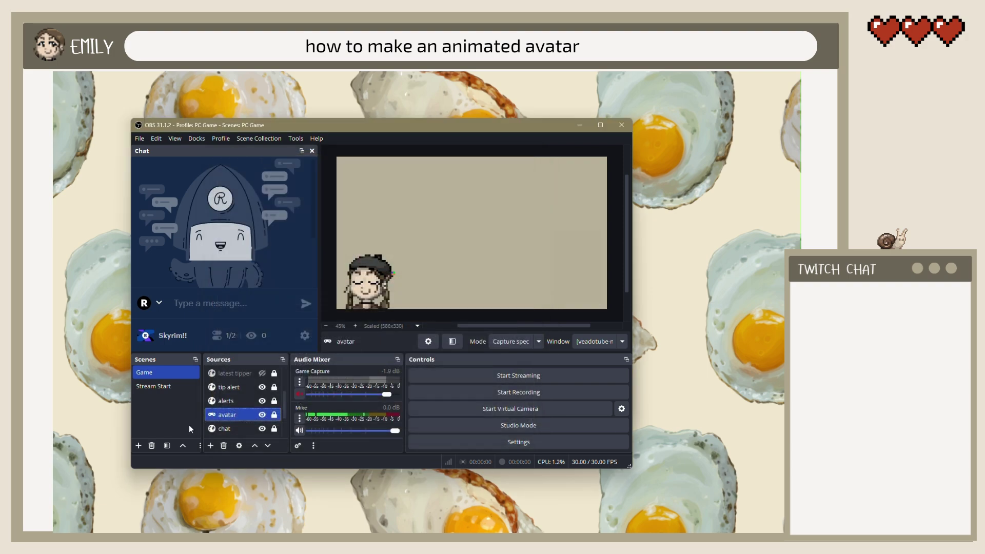
Step: Open the avatar source's properties and make it capture the specific window "[veadotube-mini.exe]: veadotube mini"
{"action": "double_click", "coordinate": [233, 417]}
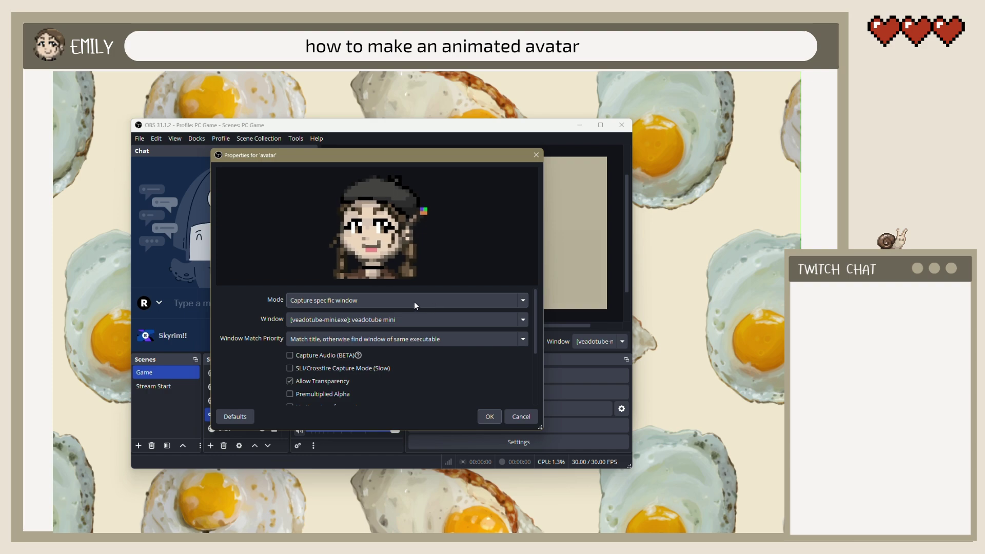
{"action": "left_click", "coordinate": [368, 301]}
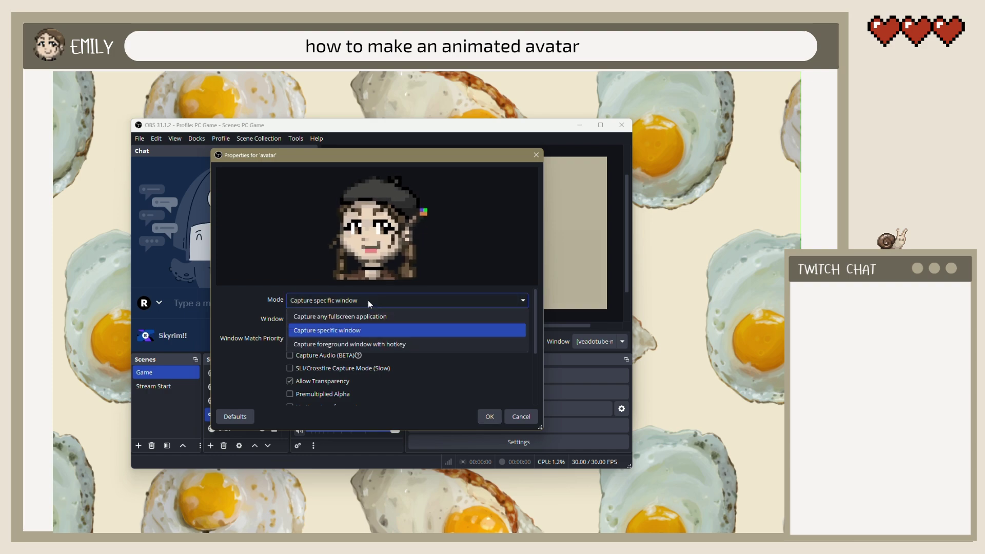
{"action": "left_click", "coordinate": [368, 300]}
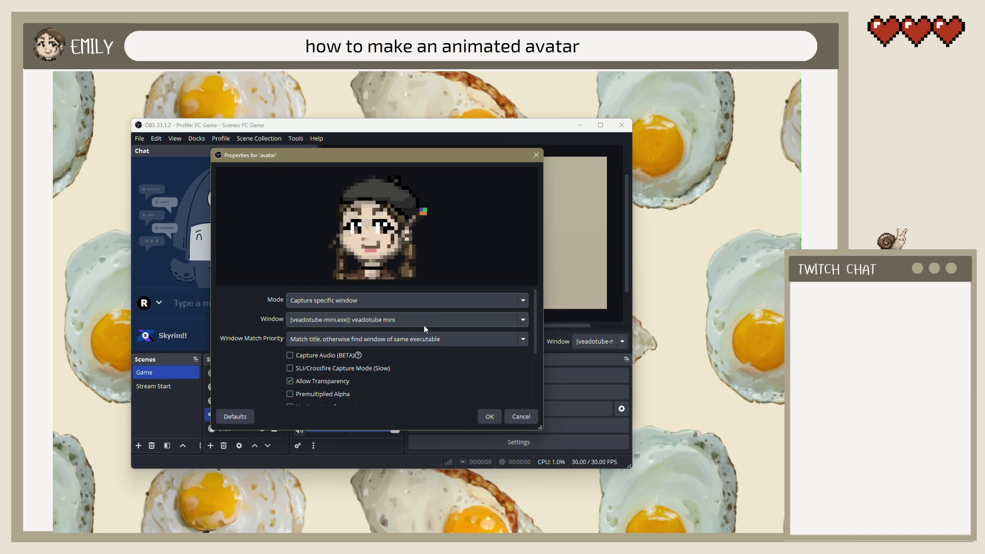
{"action": "left_click", "coordinate": [340, 325]}
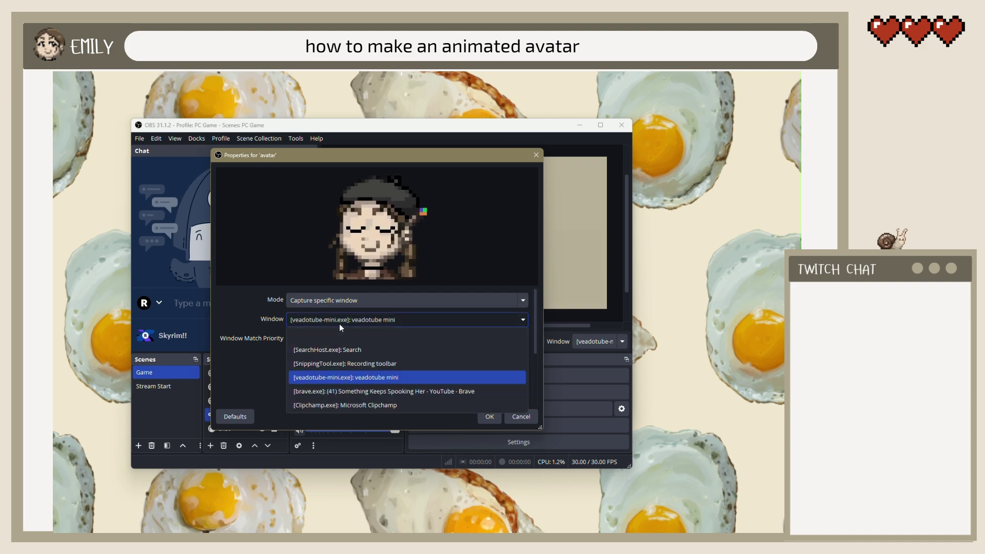
{"action": "left_click", "coordinate": [361, 378]}
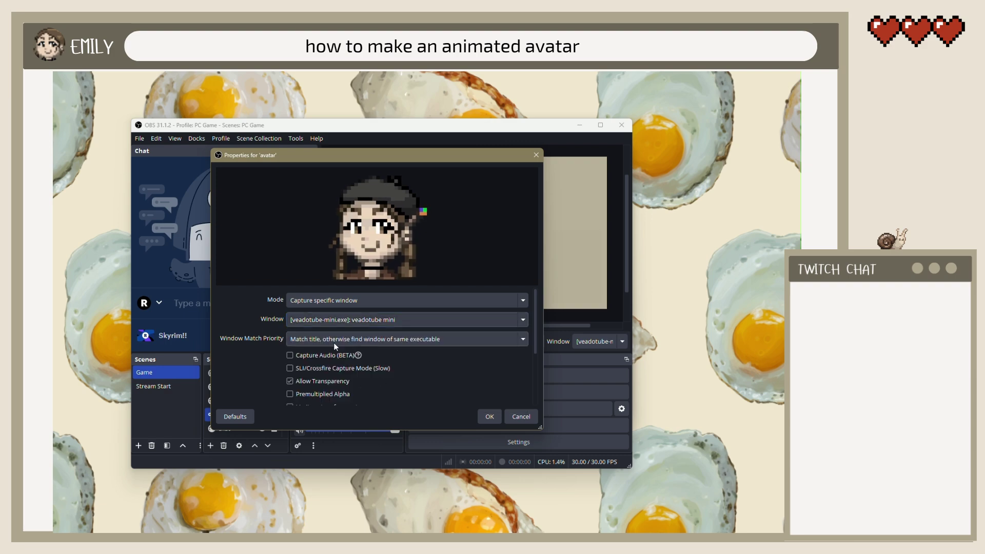
Step: Set the avatar source's window match priority to "Window title must match" and turn off Capture Cursor
{"action": "left_click", "coordinate": [406, 345]}
{"action": "left_click", "coordinate": [404, 356]}
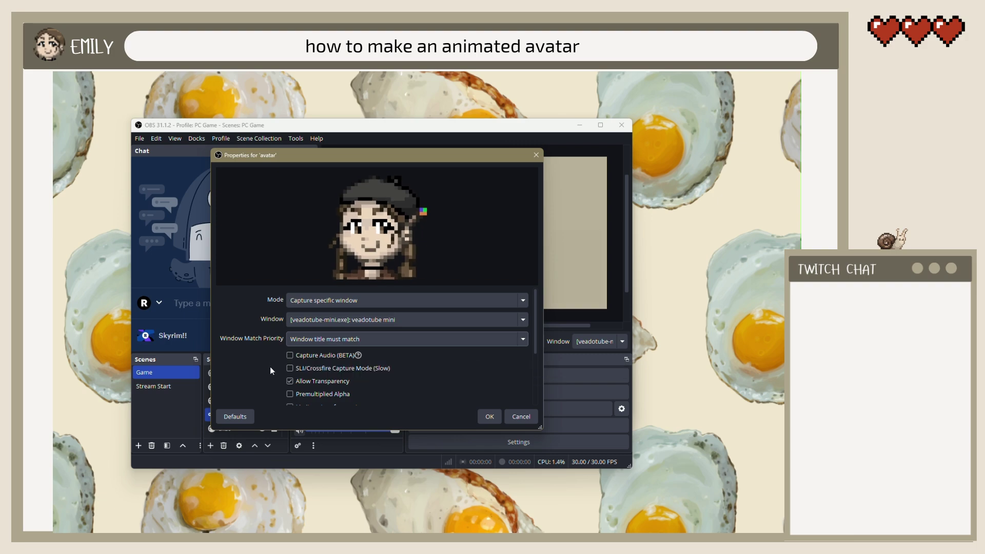
{"action": "scroll", "coordinate": [273, 370], "scroll_direction": "down", "scroll_amount": 1}
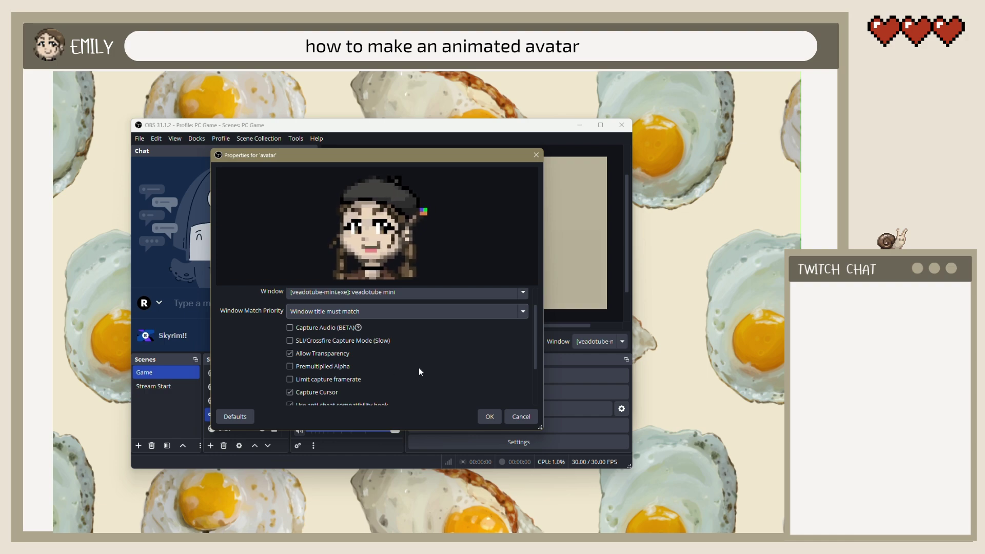
{"action": "left_click_drag", "start_coordinate": [281, 159], "coordinate": [266, 144]}
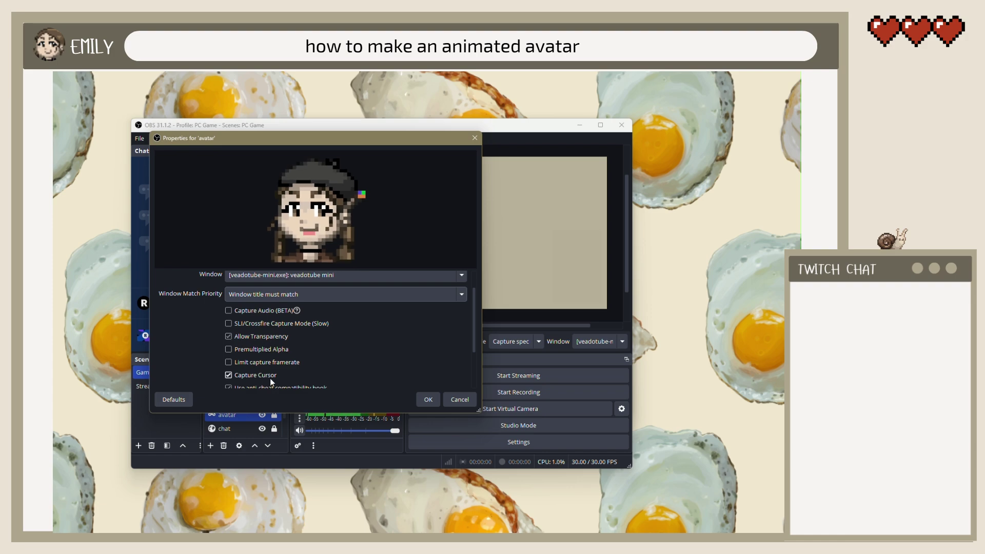
{"action": "left_click", "coordinate": [229, 375]}
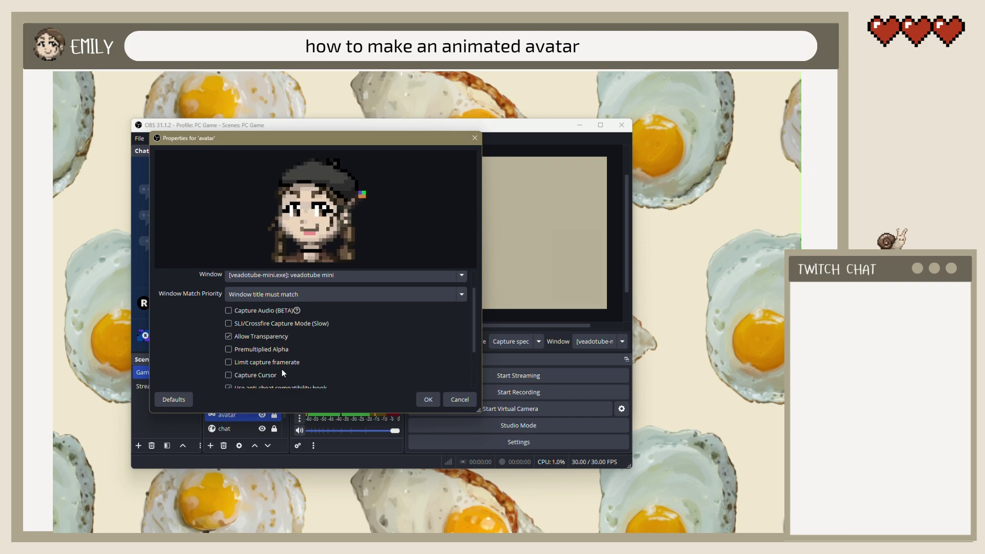
Step: Review the avatar source's remaining capture options and accept its properties with Capture Cursor off
{"action": "left_click", "coordinate": [229, 375]}
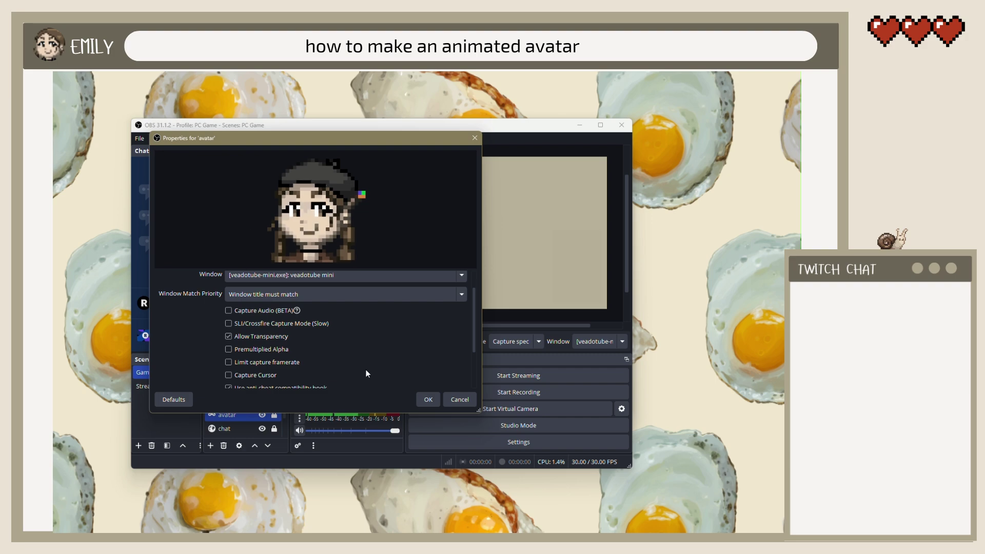
{"action": "scroll", "coordinate": [341, 342], "scroll_direction": "down", "scroll_amount": 3}
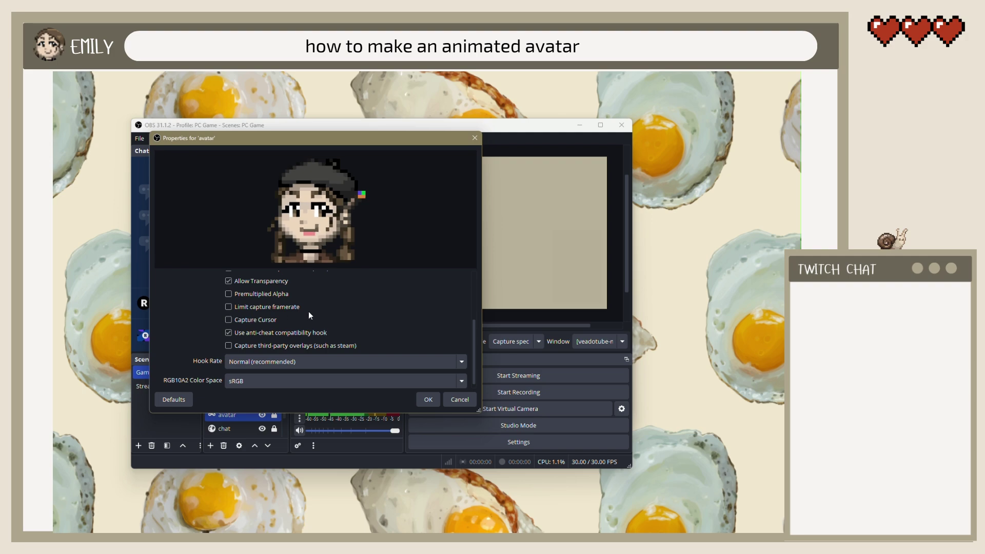
{"action": "scroll", "coordinate": [306, 319], "scroll_direction": "up", "scroll_amount": 1}
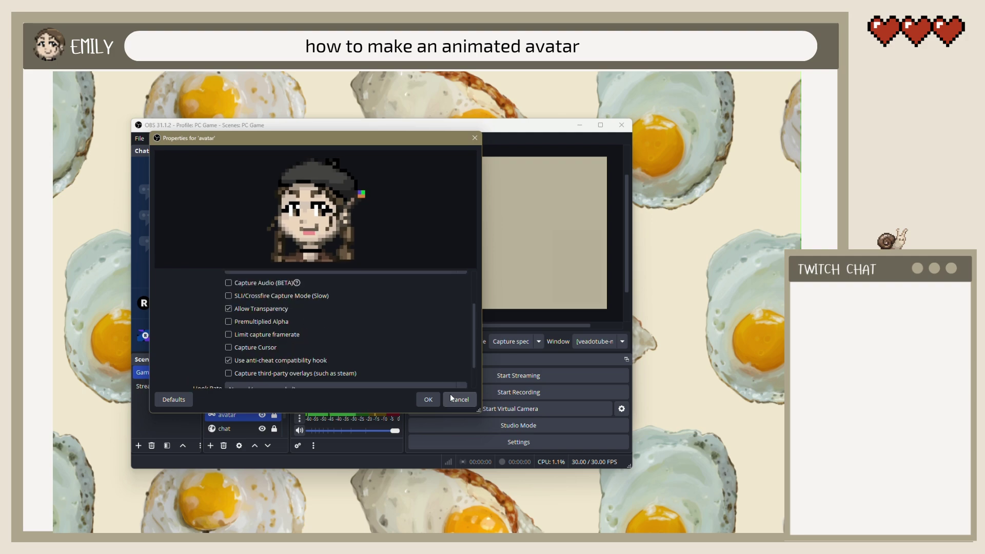
{"action": "left_click", "coordinate": [430, 400]}
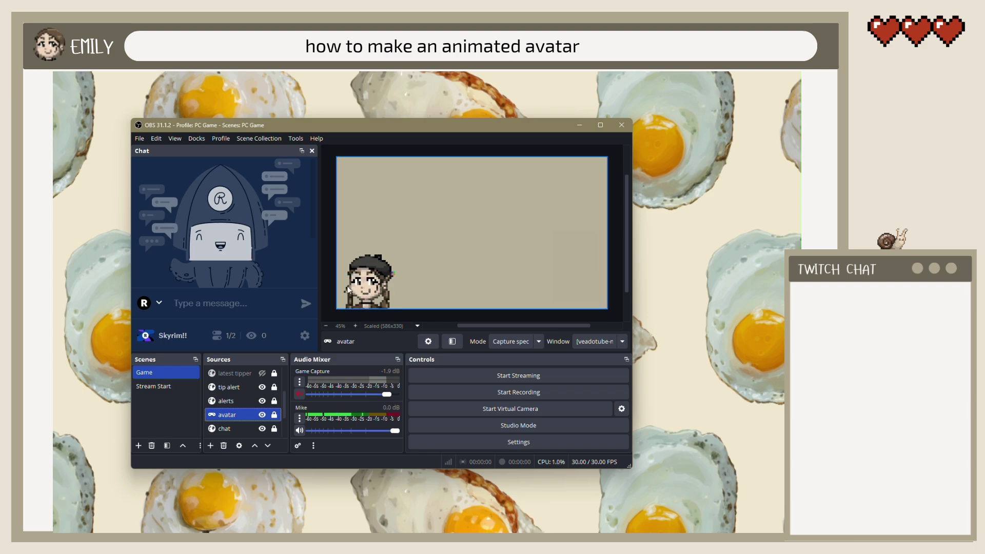
Step: Examine where the avatar source sits in the layer order of the Game scene's sources
{"action": "scroll", "coordinate": [259, 392], "scroll_direction": "up", "scroll_amount": 2}
{"action": "left_click", "coordinate": [260, 392]}
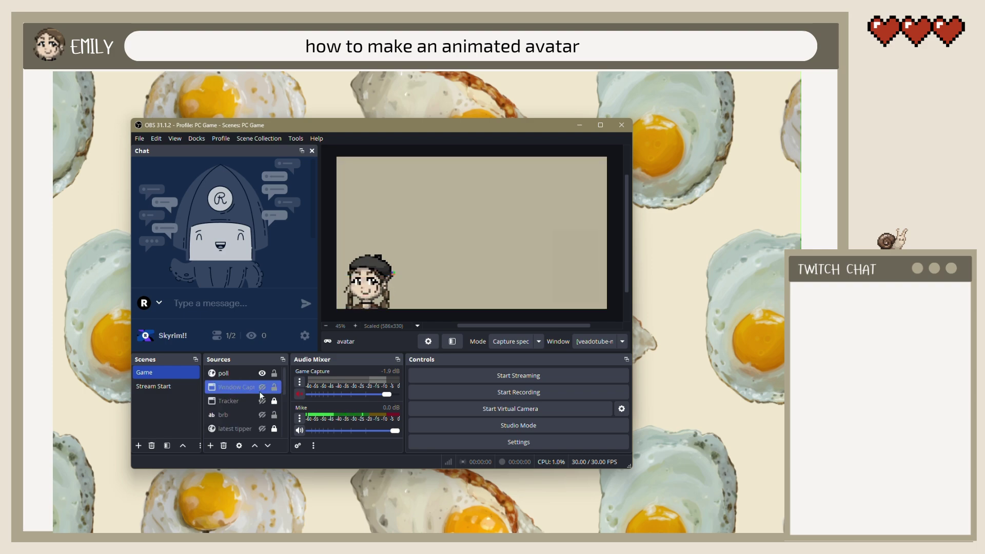
{"action": "scroll", "coordinate": [237, 391], "scroll_direction": "down", "scroll_amount": 2}
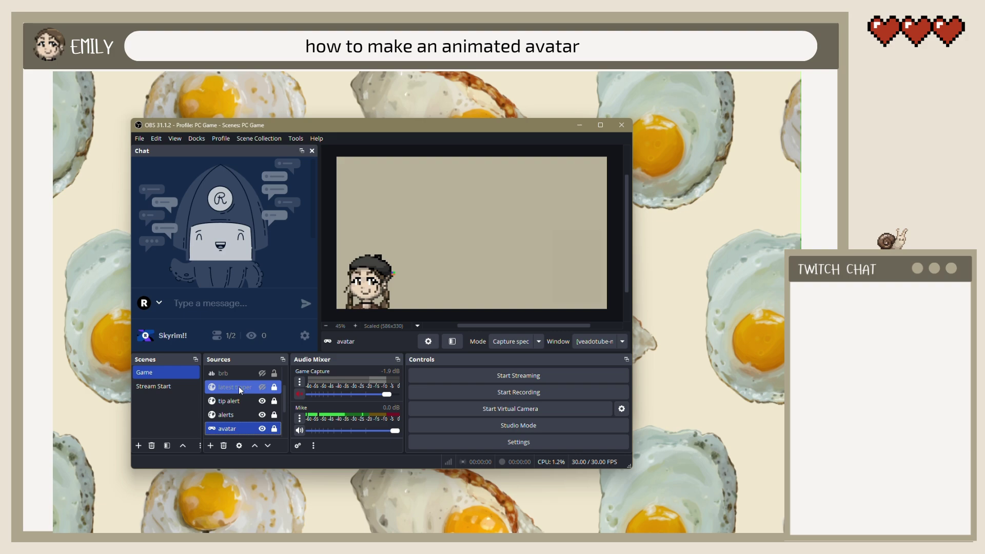
{"action": "scroll", "coordinate": [239, 399], "scroll_direction": "down", "scroll_amount": 3}
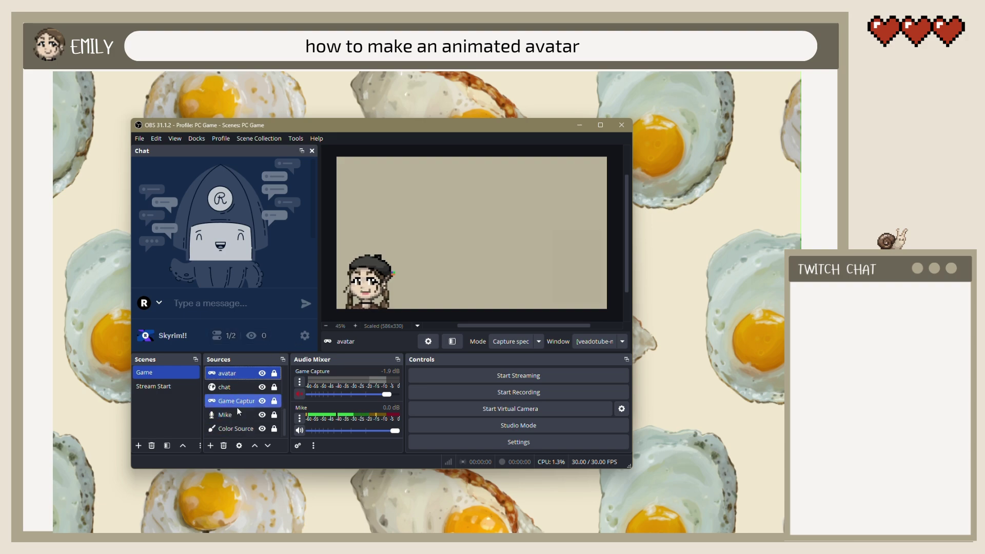
Step: Unlock the avatar source to show its bounds in the preview, lock it again, and return to veadotube mini
{"action": "left_click", "coordinate": [276, 375]}
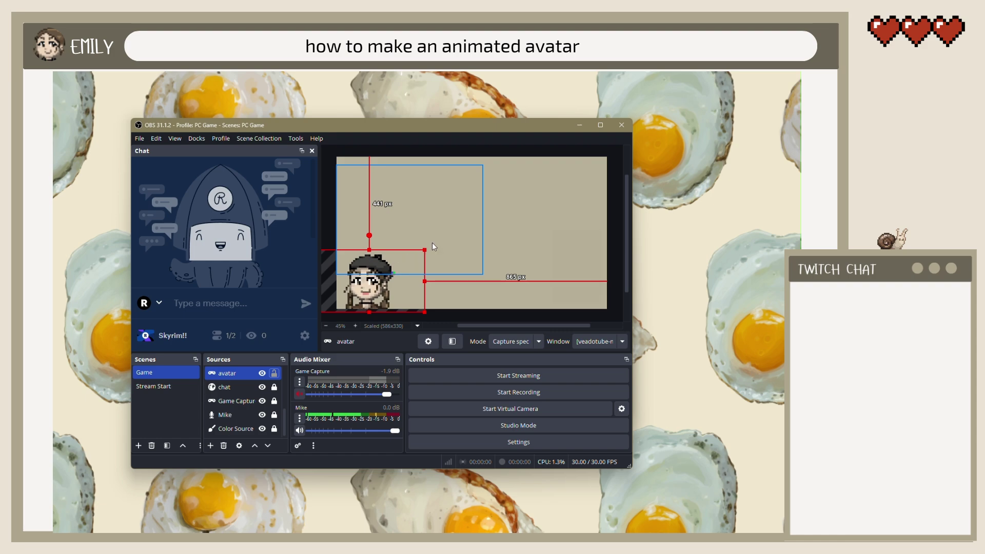
{"action": "left_click", "coordinate": [274, 373]}
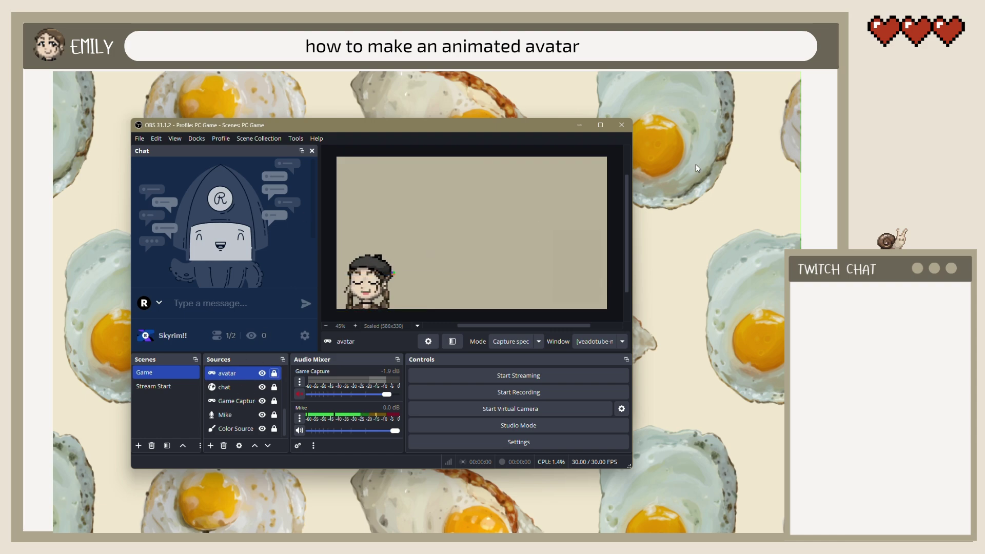
{"action": "left_click", "coordinate": [627, 126]}
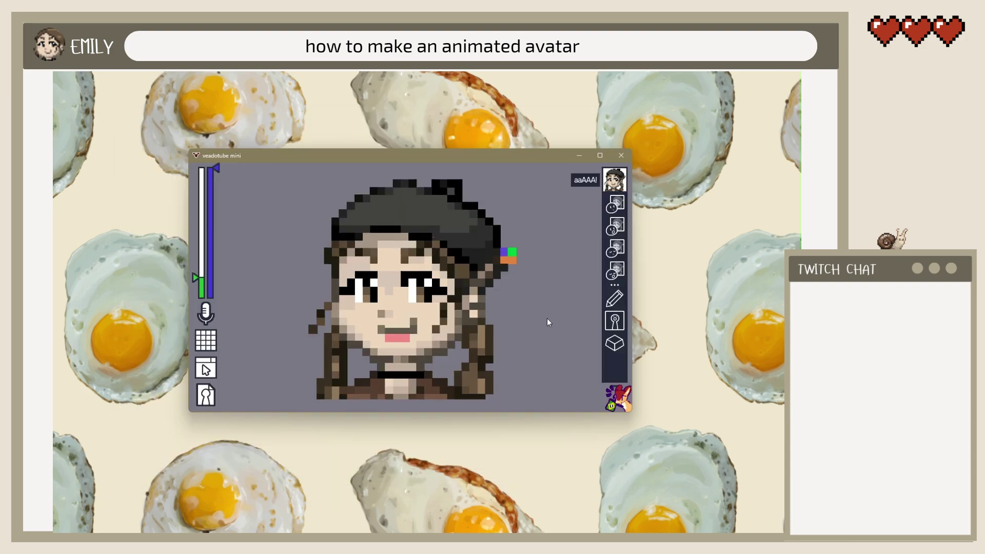